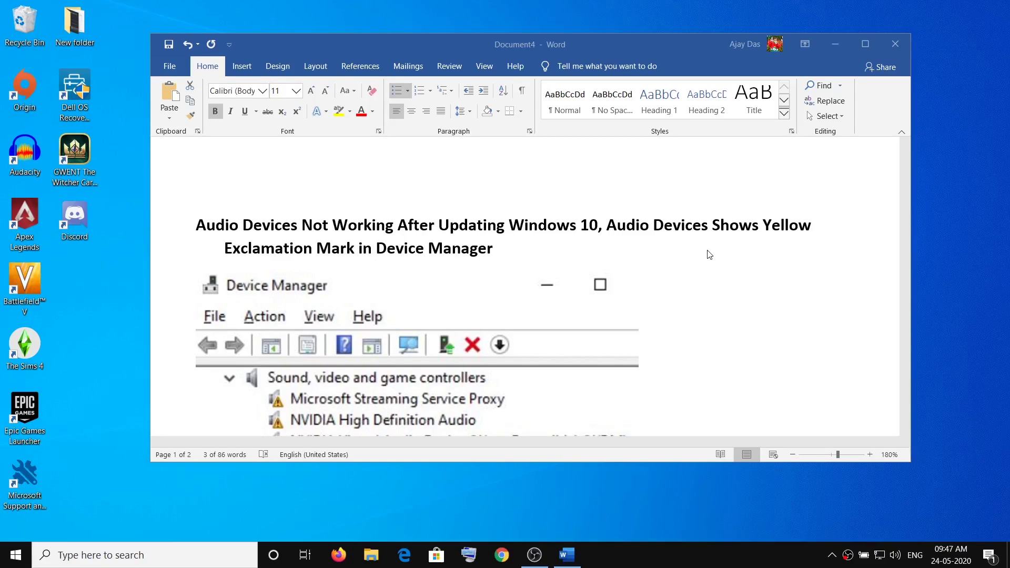
Scroll through the Code 19 fix list in Document4 and select 'Run Audio Troubleshooter'
{"action": "scroll", "coordinate": [368, 341], "scroll_direction": "down", "scroll_amount": 2}
{"action": "scroll", "coordinate": [369, 341], "scroll_direction": "up", "scroll_amount": 2}
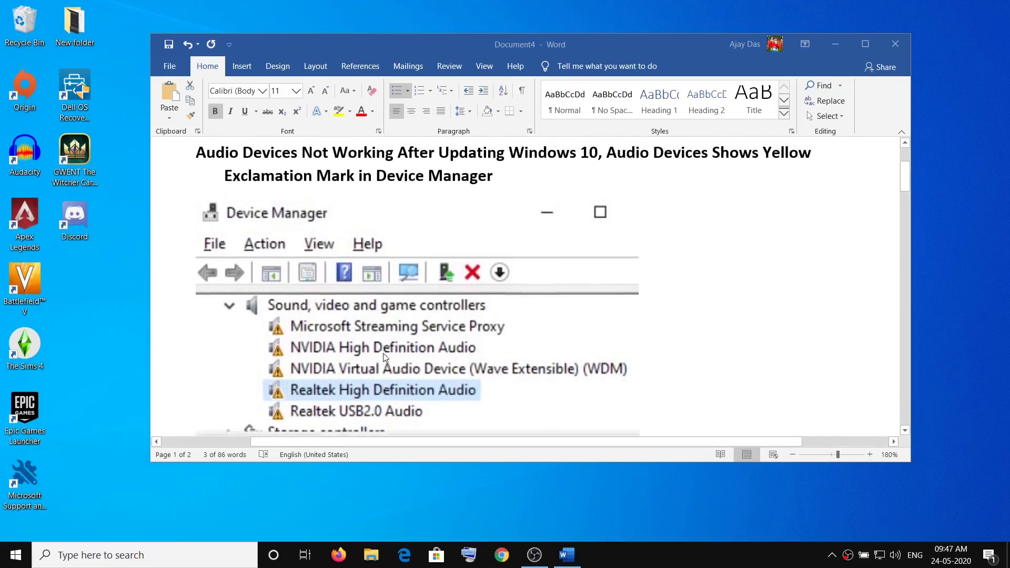
{"action": "scroll", "coordinate": [383, 339], "scroll_direction": "down", "scroll_amount": 2}
{"action": "scroll", "coordinate": [384, 340], "scroll_direction": "down", "scroll_amount": 1}
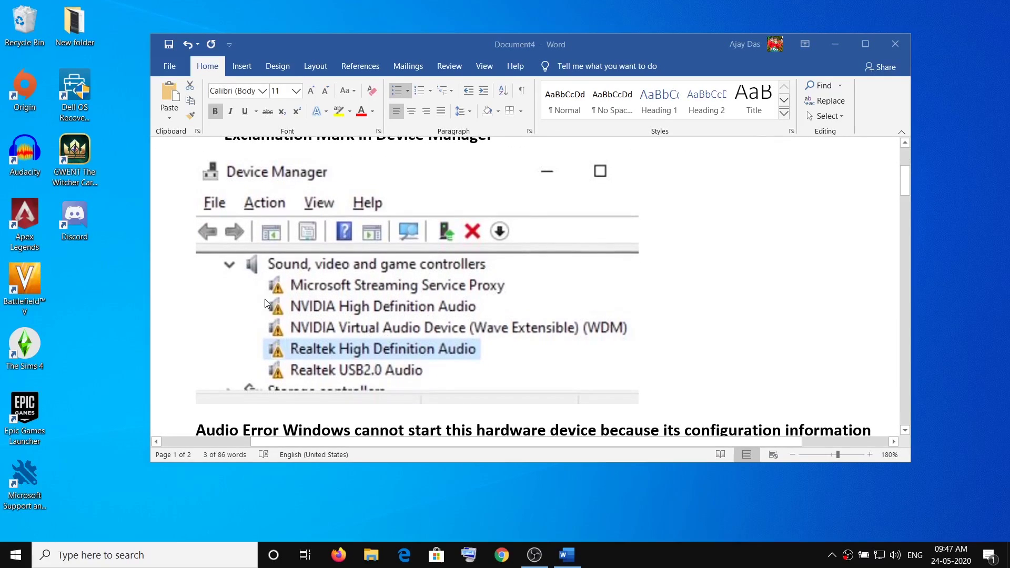
{"action": "scroll", "coordinate": [402, 316], "scroll_direction": "down", "scroll_amount": 5}
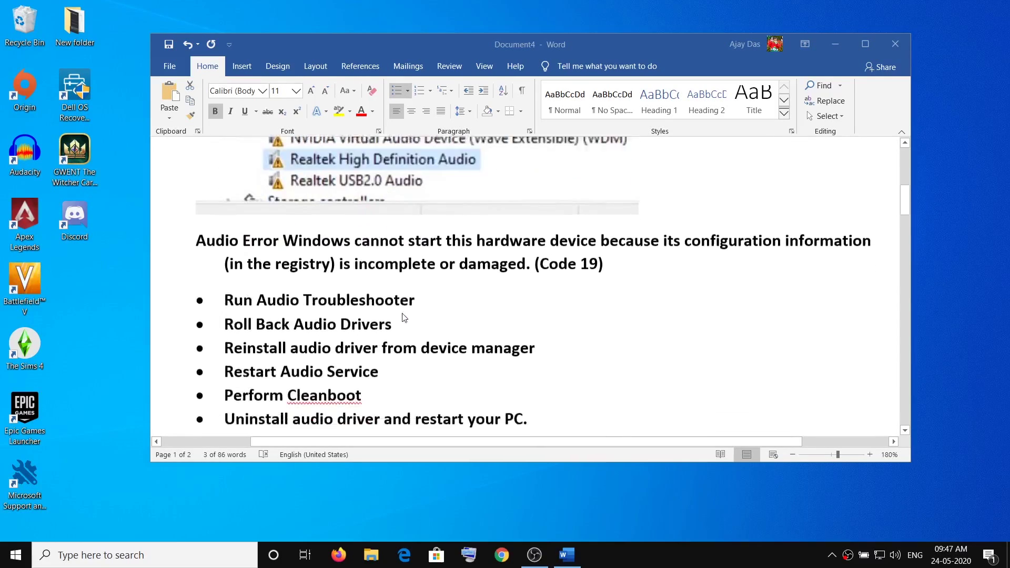
{"action": "scroll", "coordinate": [442, 318], "scroll_direction": "up", "scroll_amount": 2}
{"action": "scroll", "coordinate": [356, 285], "scroll_direction": "down", "scroll_amount": 1}
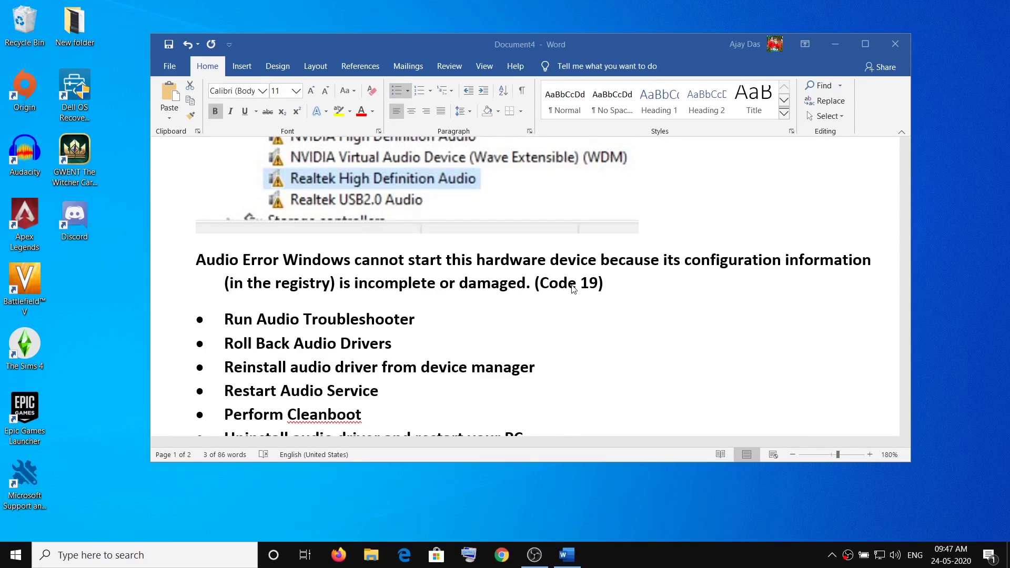
{"action": "scroll", "coordinate": [542, 334], "scroll_direction": "up", "scroll_amount": 3}
{"action": "scroll", "coordinate": [358, 273], "scroll_direction": "up", "scroll_amount": 3}
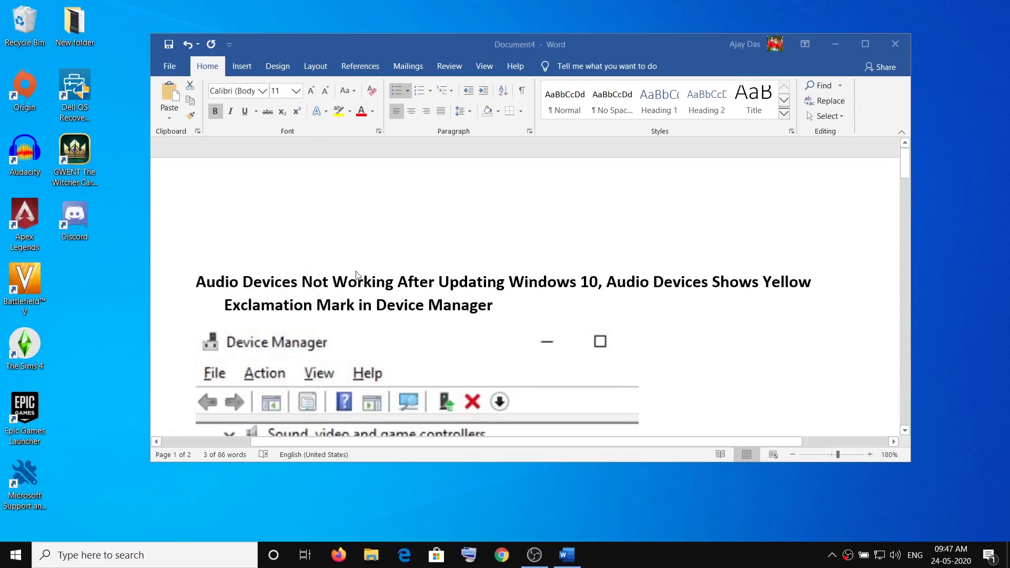
{"action": "scroll", "coordinate": [491, 316], "scroll_direction": "down", "scroll_amount": 6}
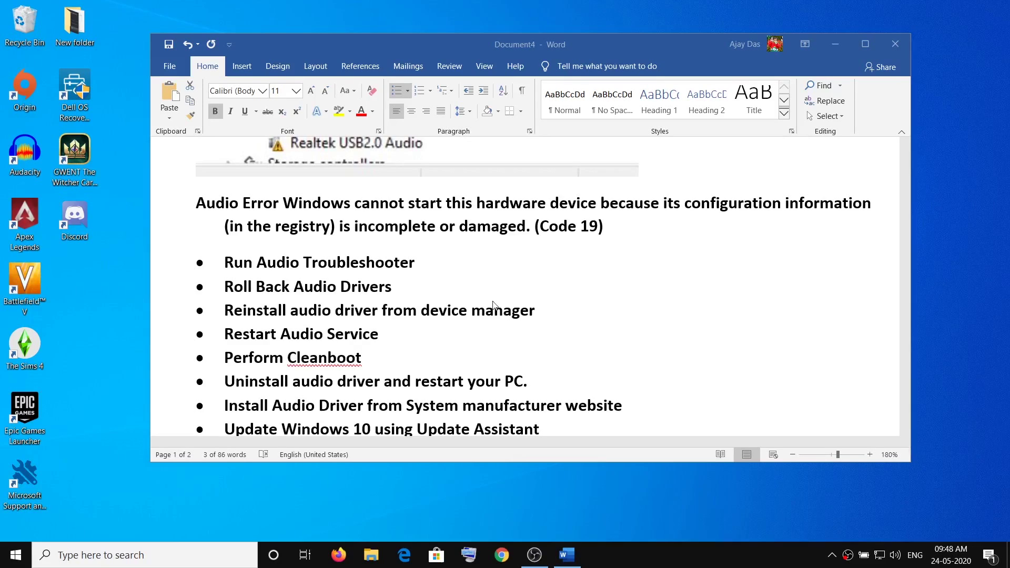
{"action": "scroll", "coordinate": [460, 301], "scroll_direction": "down", "scroll_amount": 2}
{"action": "scroll", "coordinate": [466, 311], "scroll_direction": "up", "scroll_amount": 1}
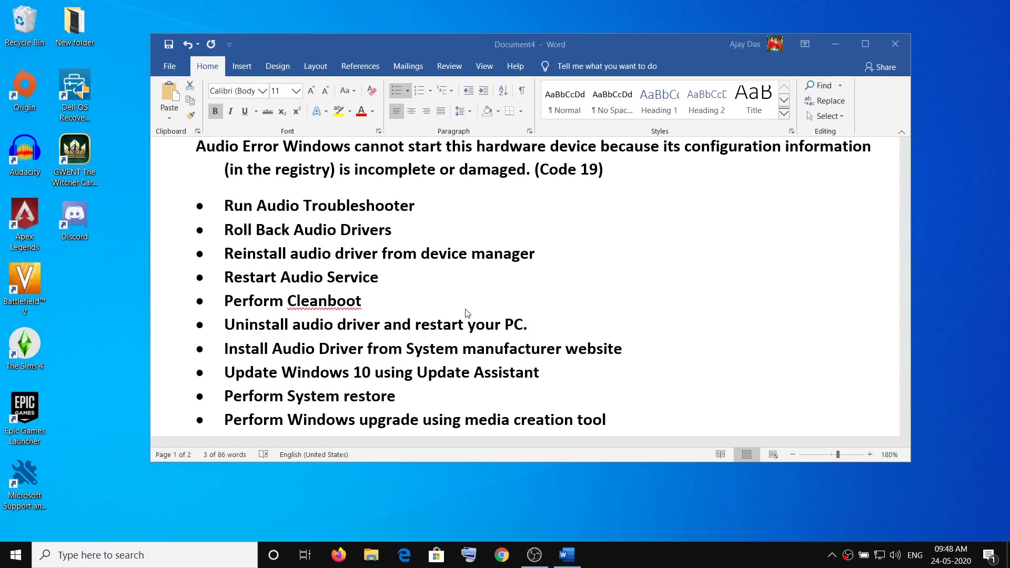
{"action": "scroll", "coordinate": [468, 313], "scroll_direction": "up", "scroll_amount": 1}
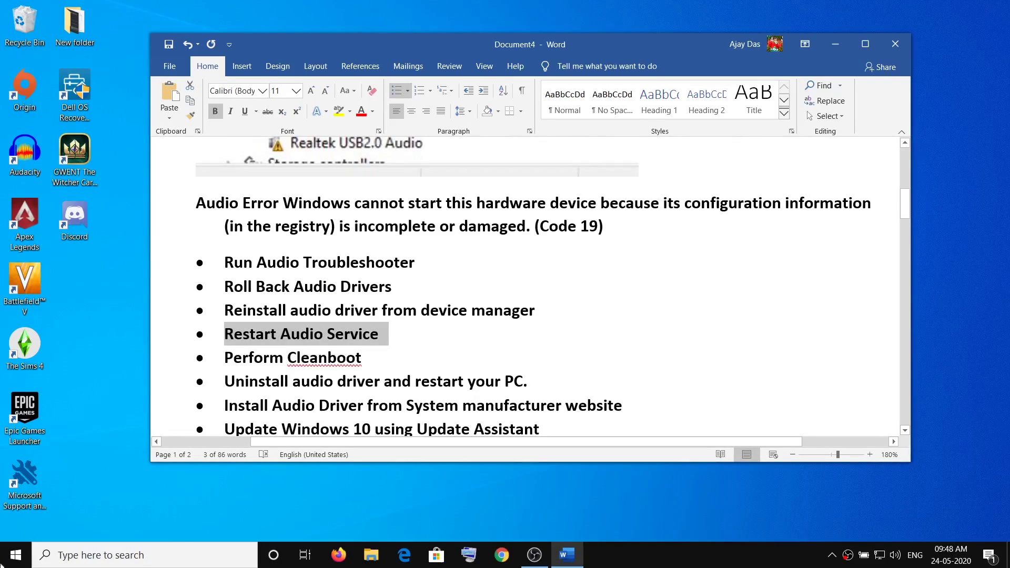
{"action": "left_click_drag", "start_coordinate": [225, 262], "coordinate": [424, 262]}
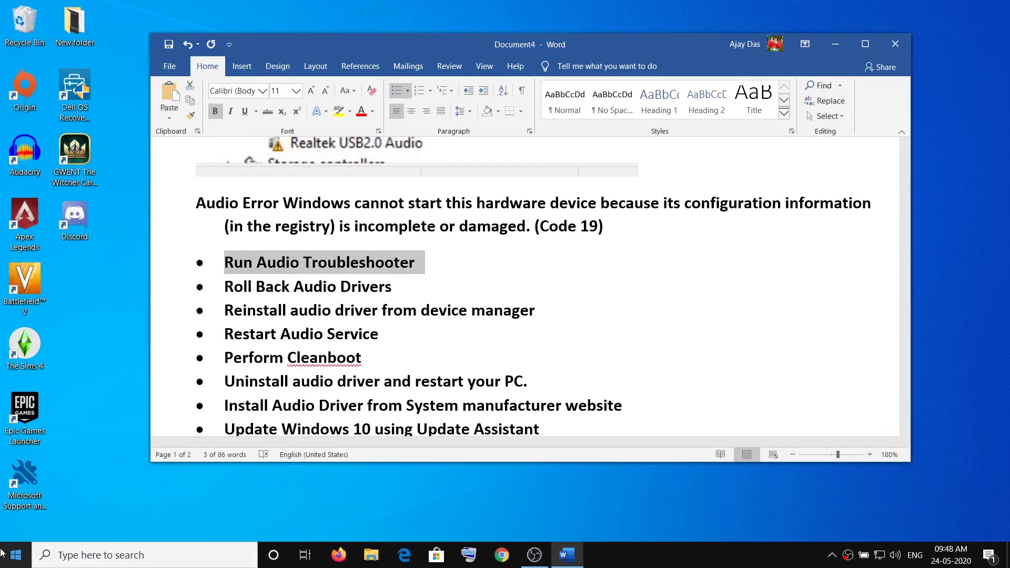
Run the Playing Audio troubleshooter from Settings > Update & Security > Troubleshoot
{"action": "left_click", "coordinate": [15, 556]}
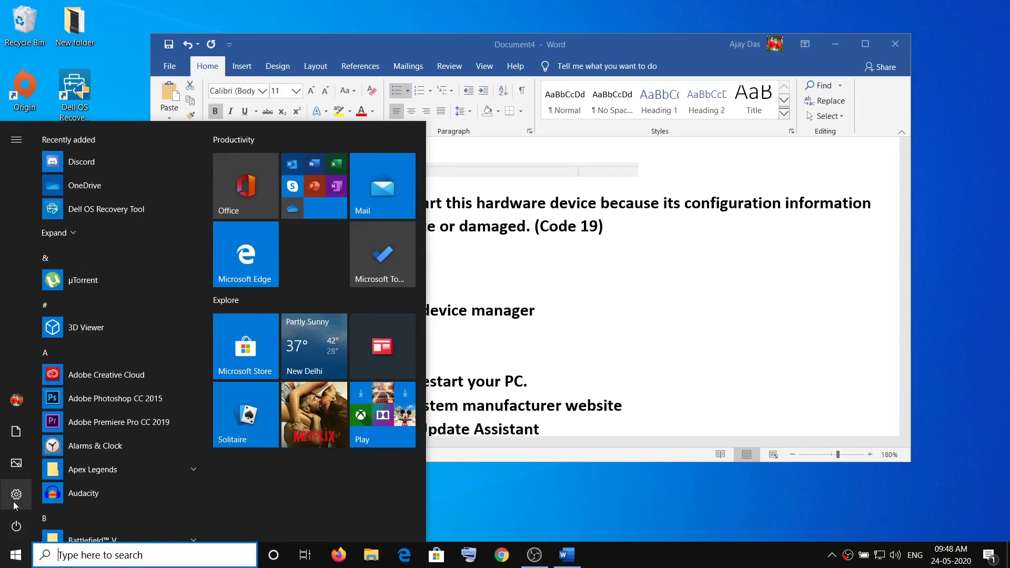
{"action": "left_click", "coordinate": [13, 501]}
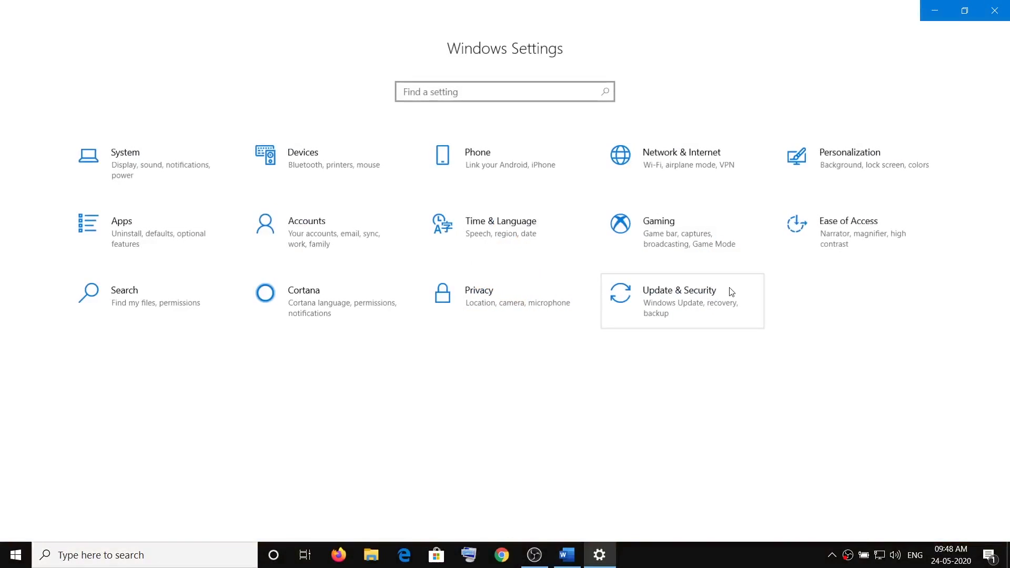
{"action": "left_click", "coordinate": [685, 302]}
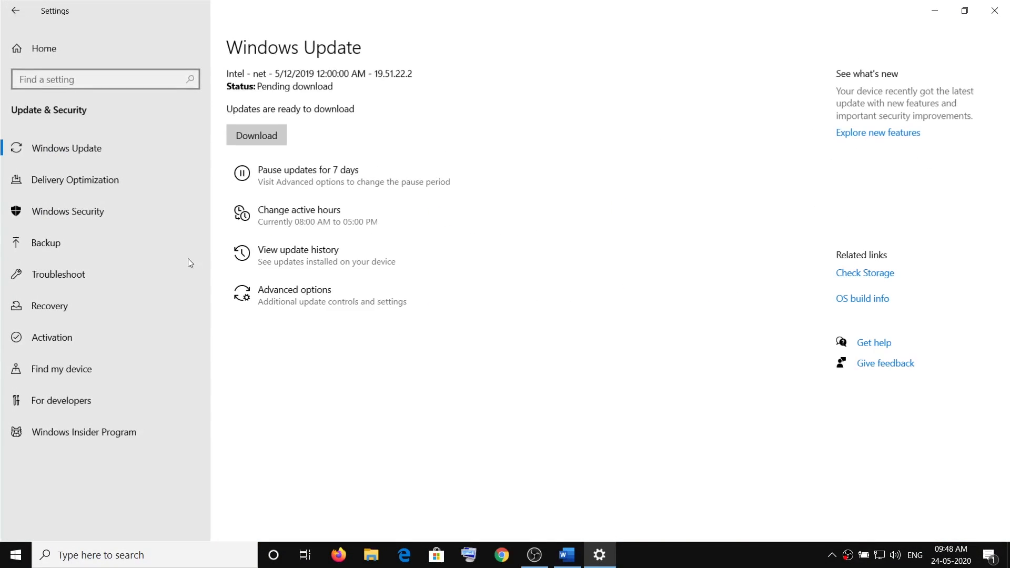
{"action": "left_click", "coordinate": [94, 274]}
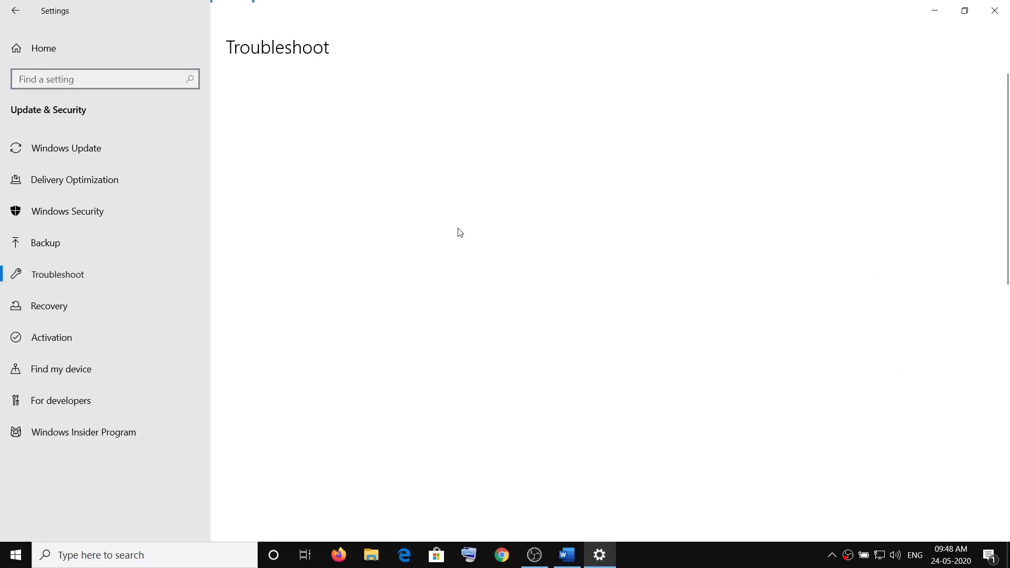
{"action": "scroll", "coordinate": [448, 264], "scroll_direction": "down", "scroll_amount": 6}
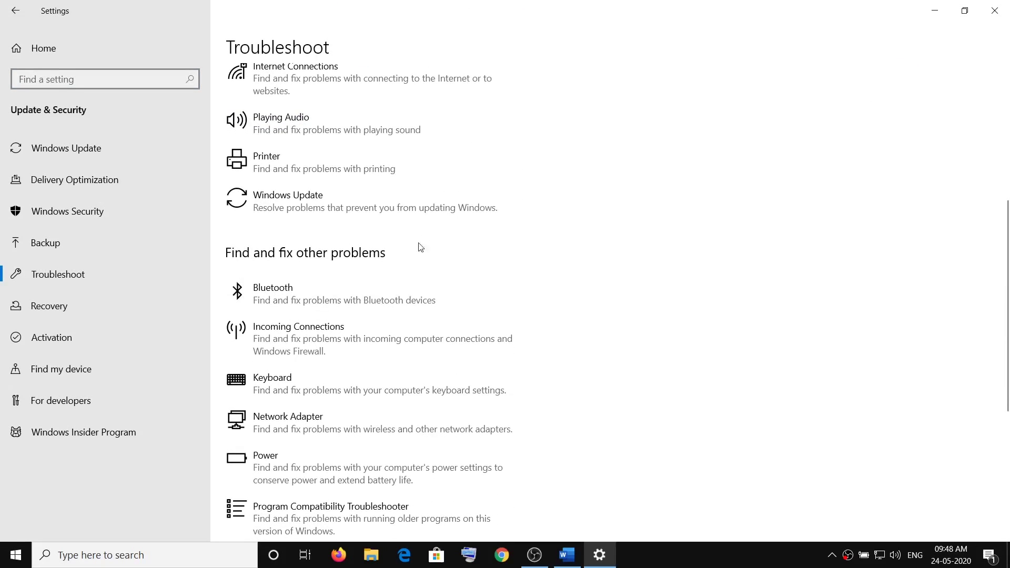
{"action": "scroll", "coordinate": [342, 174], "scroll_direction": "up", "scroll_amount": 1}
{"action": "scroll", "coordinate": [377, 210], "scroll_direction": "up", "scroll_amount": 1}
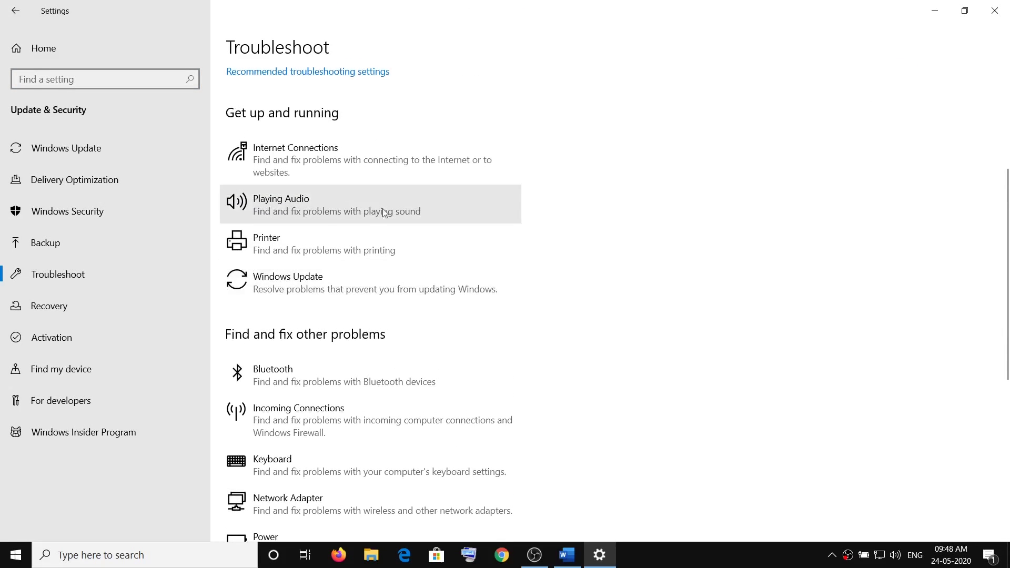
{"action": "left_click", "coordinate": [328, 204]}
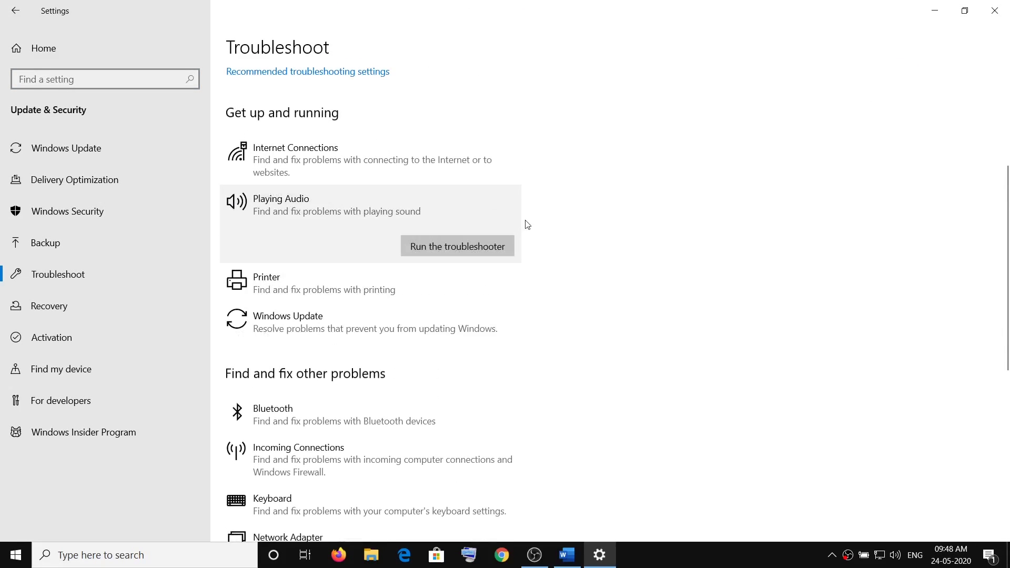
{"action": "left_click", "coordinate": [480, 249]}
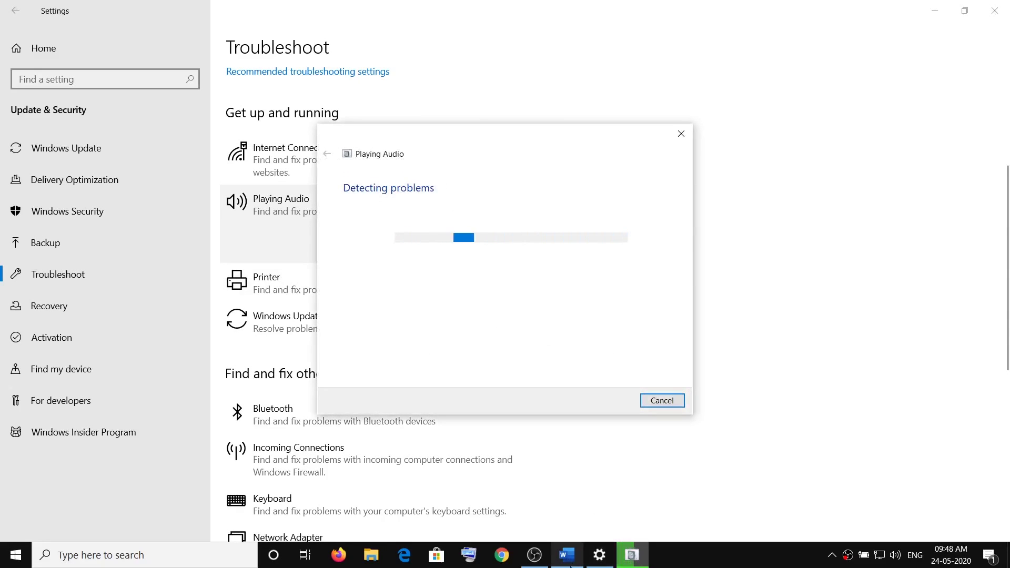
Highlight 'Roll Back Audio Drivers' in the checklist, then close the troubleshooter and clear the highlight
{"action": "left_click", "coordinate": [568, 563]}
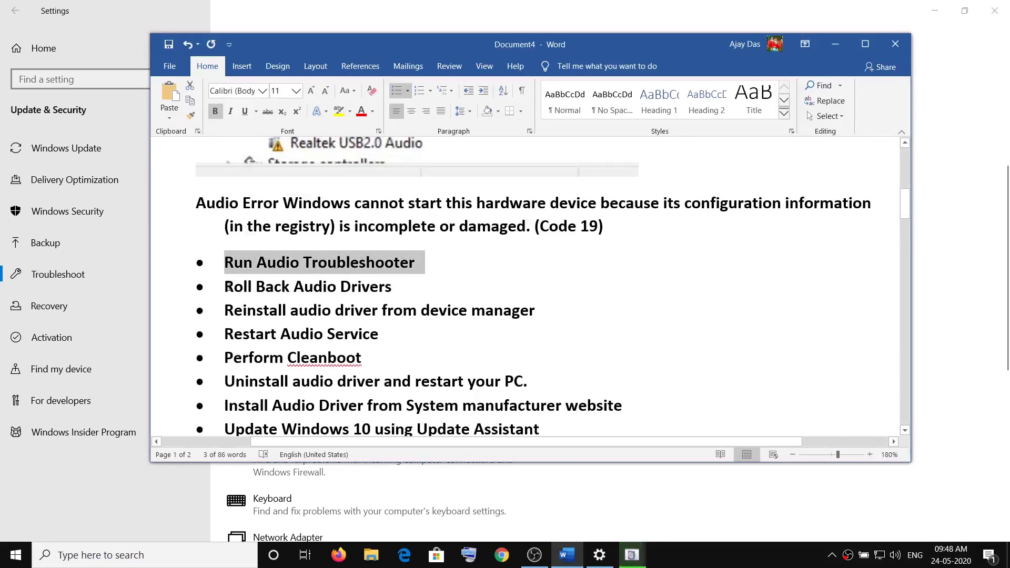
{"action": "left_click_drag", "start_coordinate": [225, 286], "coordinate": [403, 288]}
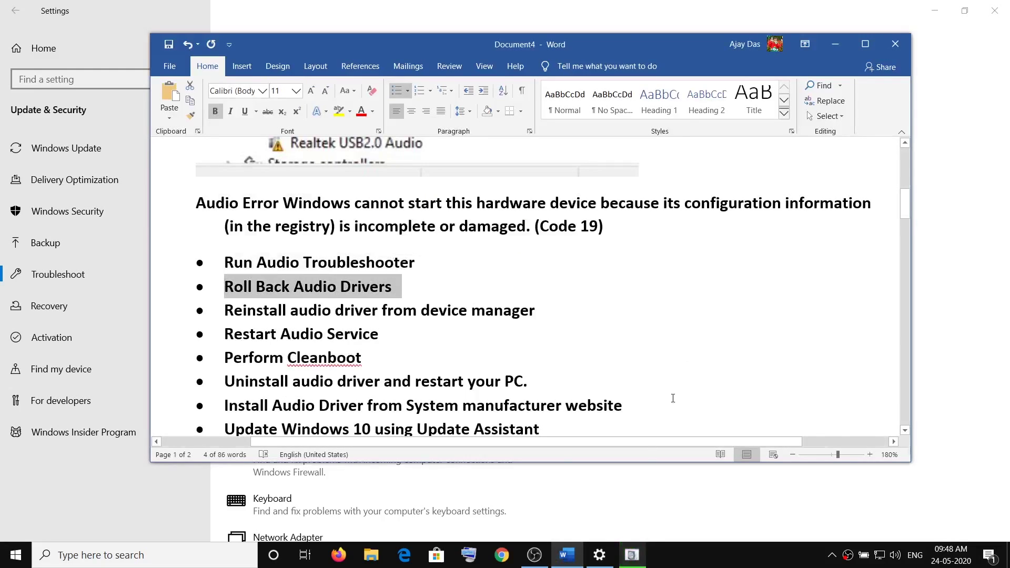
{"action": "left_click", "coordinate": [633, 556]}
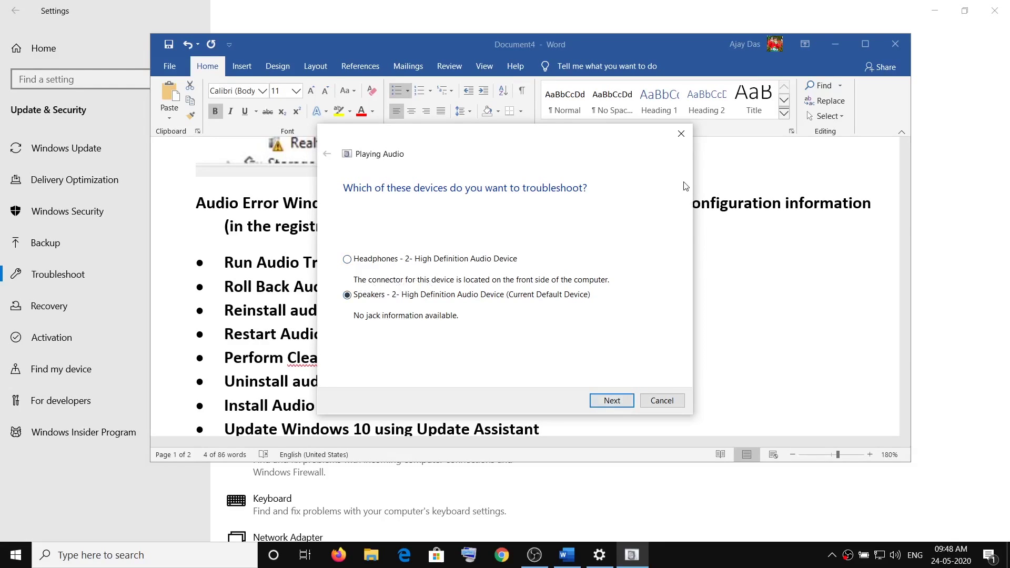
{"action": "left_click", "coordinate": [685, 132]}
{"action": "left_click", "coordinate": [253, 285]}
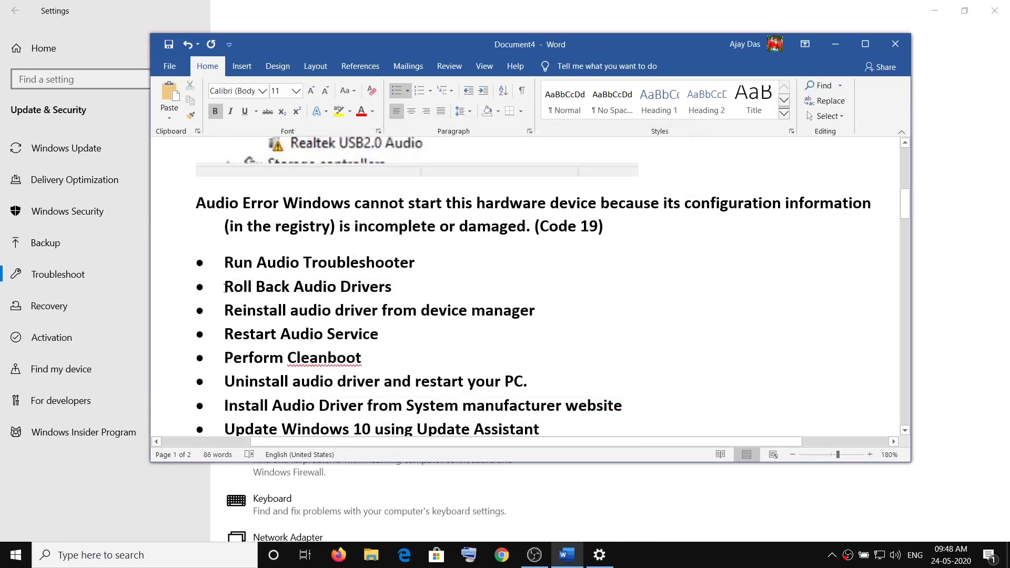
Highlight 'Roll Back Audio Drivers' again and launch Device Manager from the Win+X menu
{"action": "left_click_drag", "start_coordinate": [225, 288], "coordinate": [403, 287]}
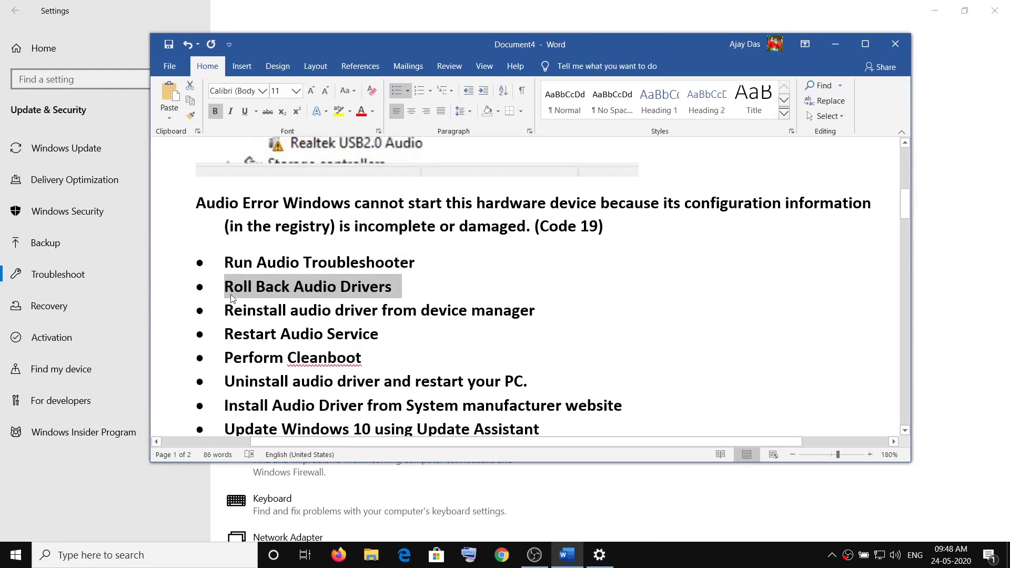
{"action": "key", "text": "super+d"}
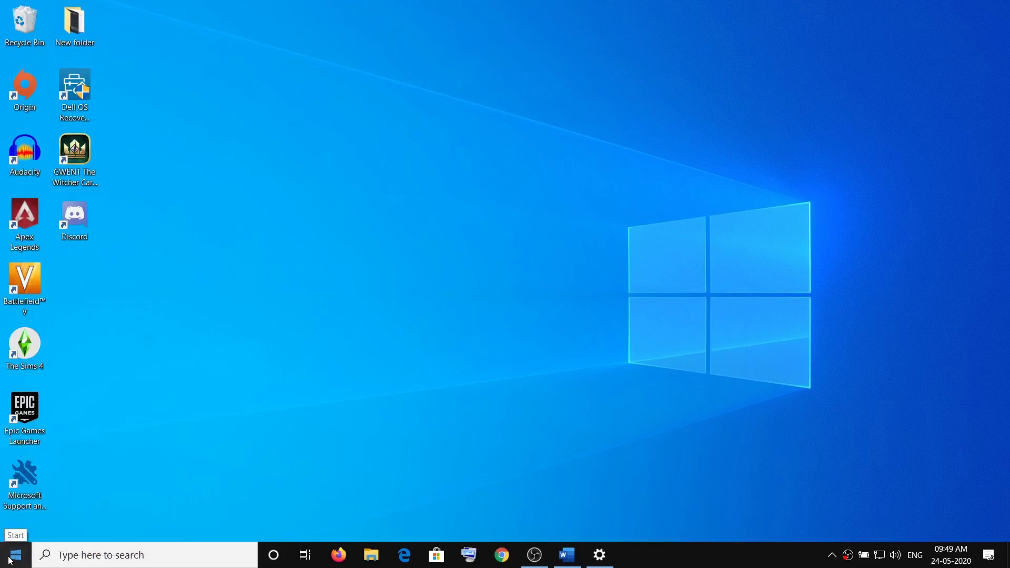
{"action": "right_click", "coordinate": [10, 561]}
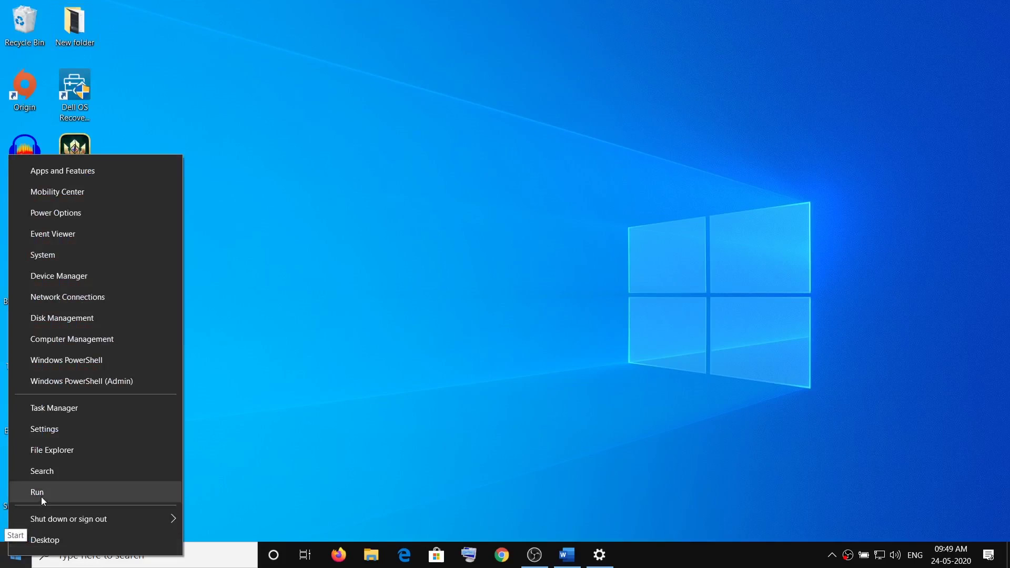
{"action": "left_click", "coordinate": [99, 283]}
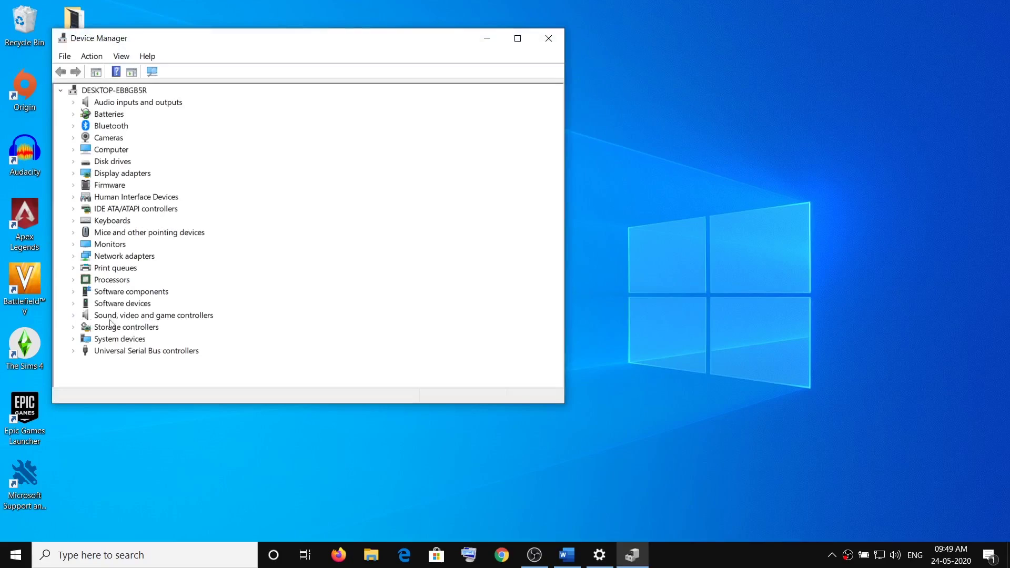
Show the High Definition Audio Device's Driver tab, version 10.0.18362.356 dated 04-09-2019
{"action": "left_click", "coordinate": [73, 317]}
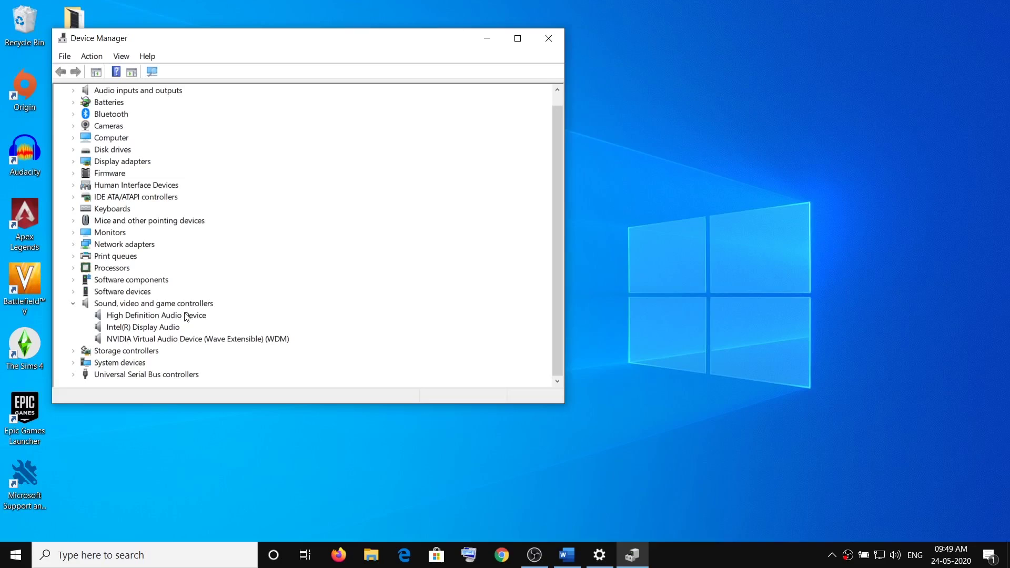
{"action": "right_click", "coordinate": [148, 316]}
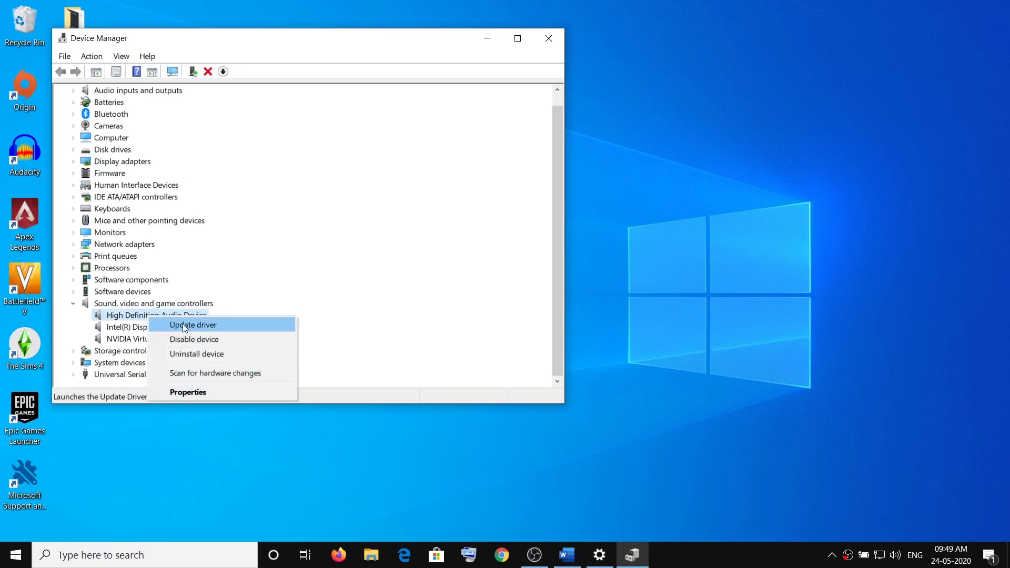
{"action": "left_click", "coordinate": [185, 394]}
{"action": "left_click_drag", "start_coordinate": [299, 79], "coordinate": [416, 49]}
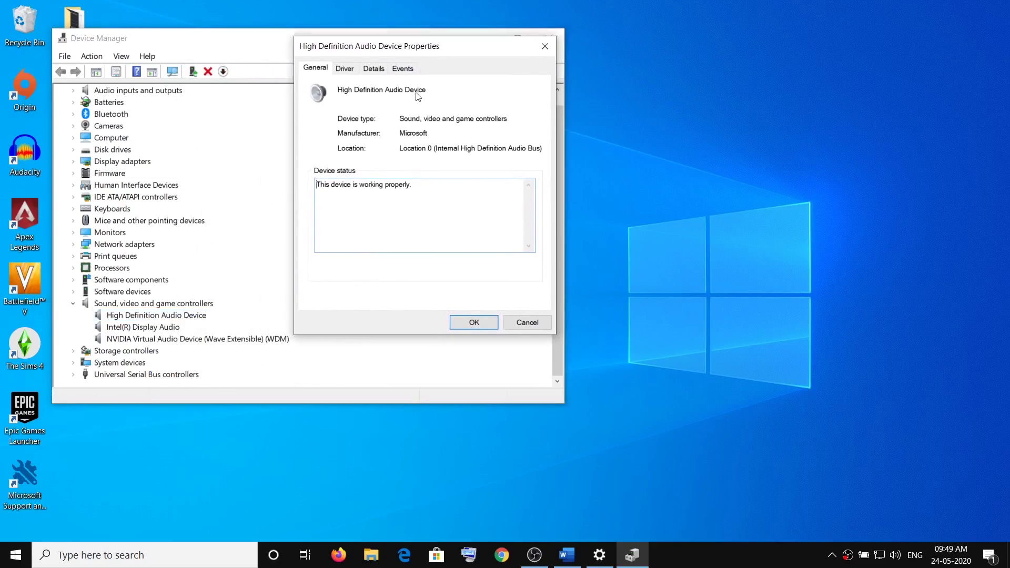
{"action": "left_click", "coordinate": [346, 68]}
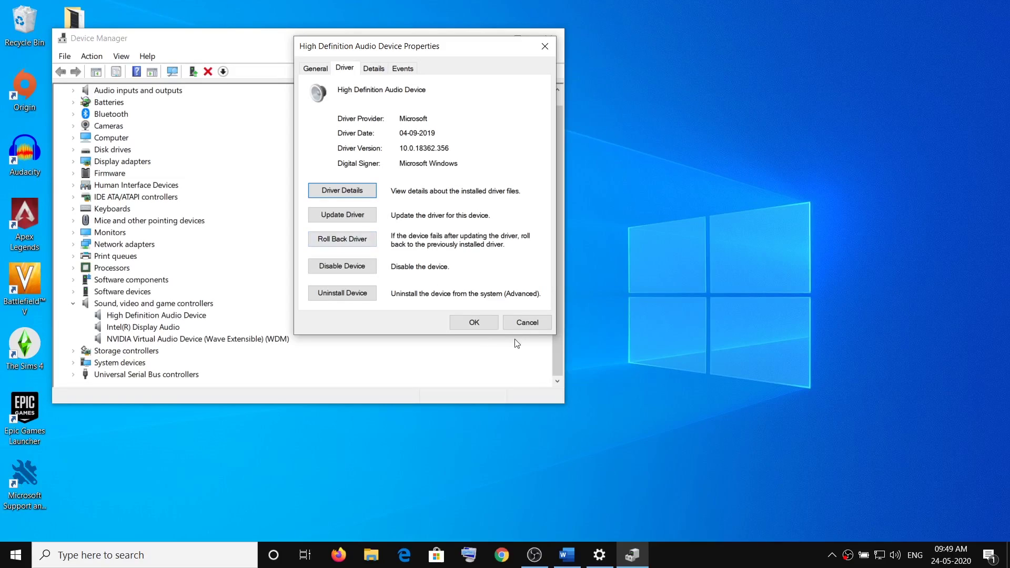
Close Device Manager and mark 'Reinstall audio driver from device manager' in the checklist
{"action": "left_click", "coordinate": [550, 53]}
{"action": "left_click", "coordinate": [550, 37]}
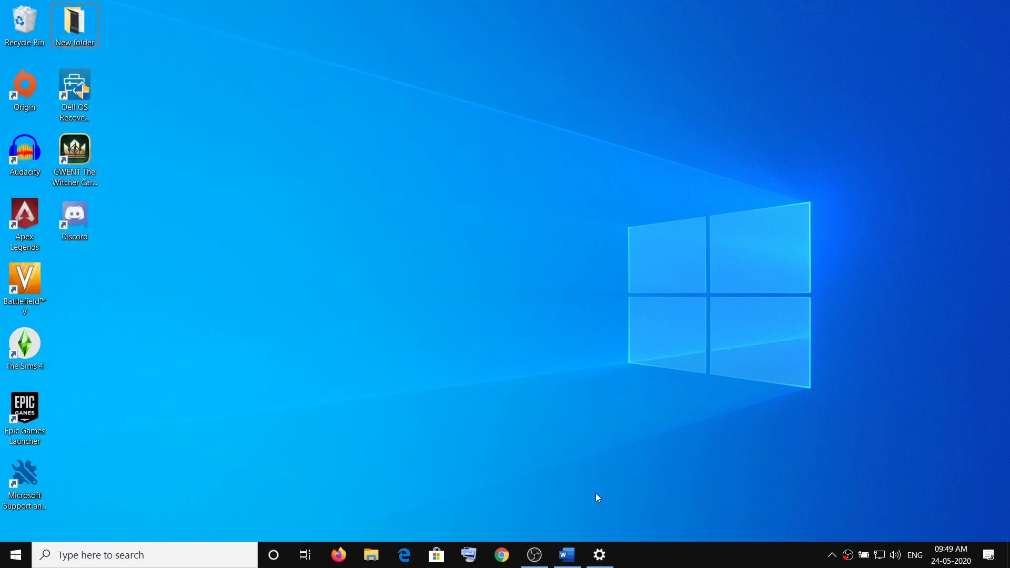
{"action": "left_click", "coordinate": [567, 555]}
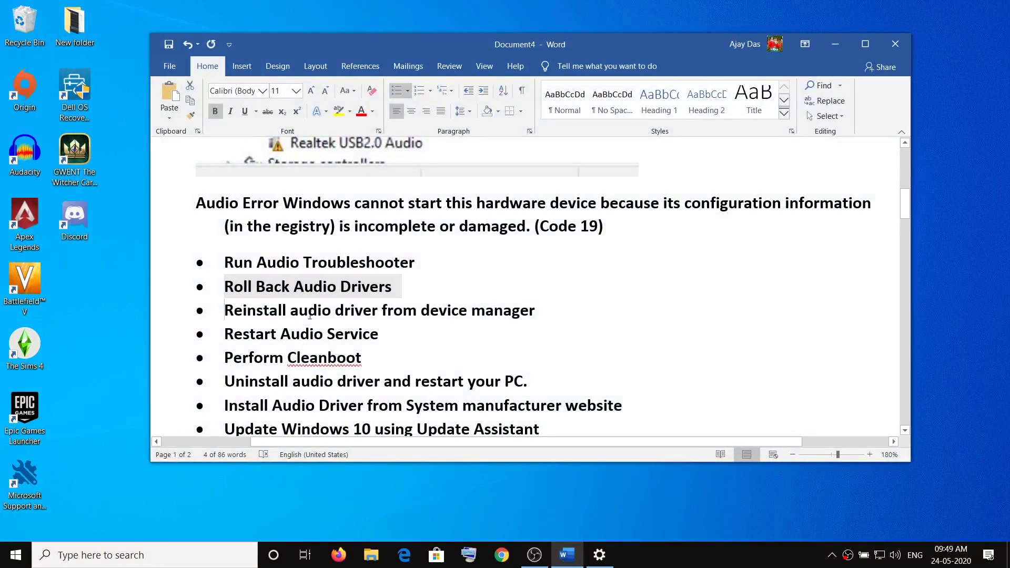
{"action": "left_click_drag", "start_coordinate": [225, 312], "coordinate": [546, 311]}
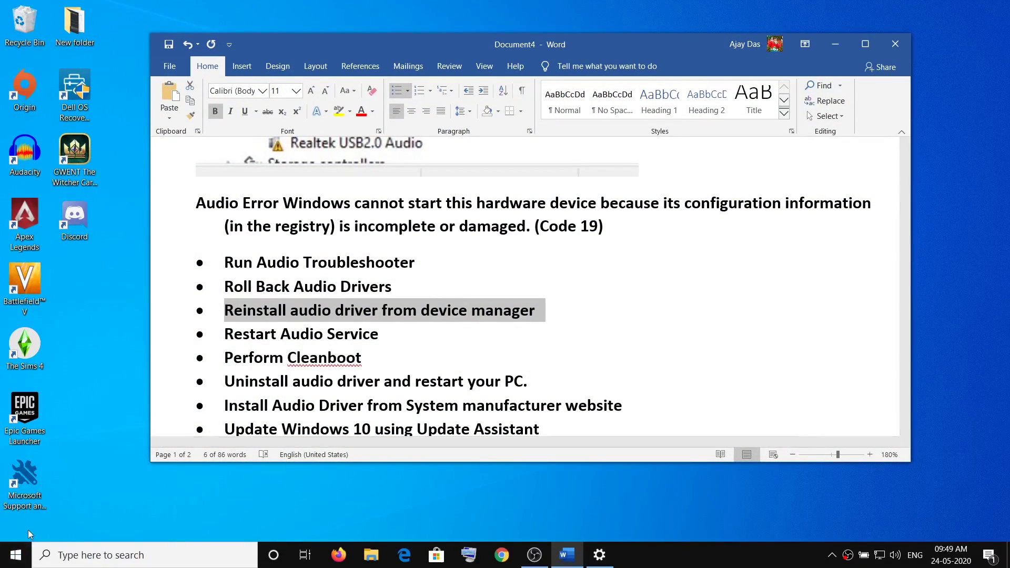
Reopen Device Manager and start a driver update for High Definition Audio Device, then close it
{"action": "right_click", "coordinate": [16, 555]}
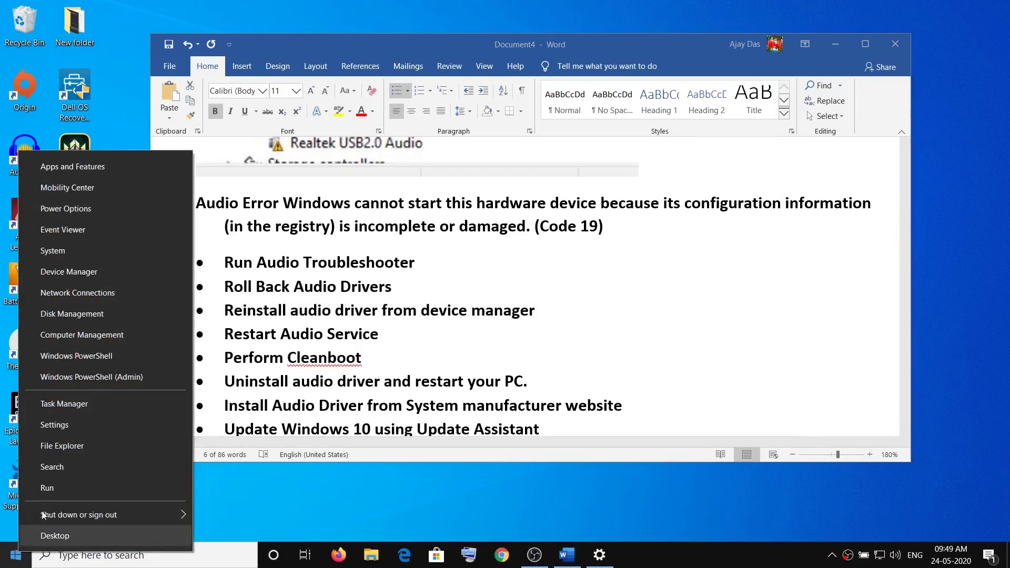
{"action": "left_click", "coordinate": [60, 272]}
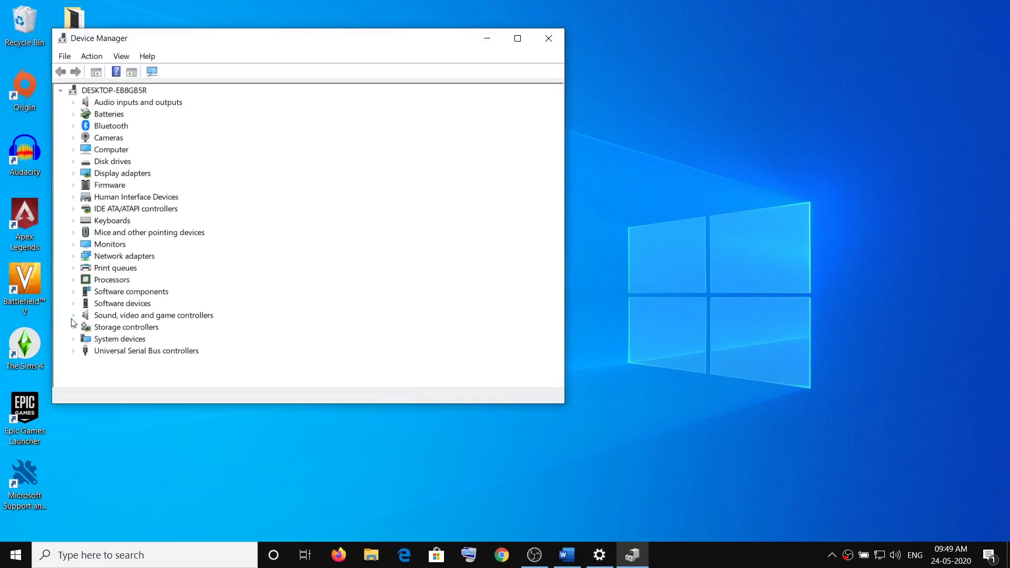
{"action": "left_click", "coordinate": [73, 315]}
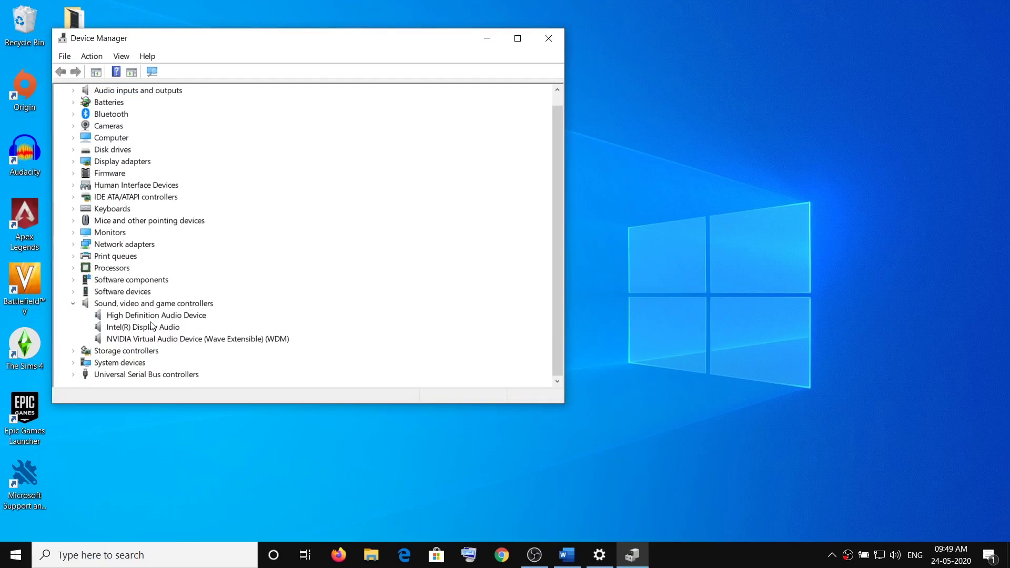
{"action": "left_click", "coordinate": [163, 326]}
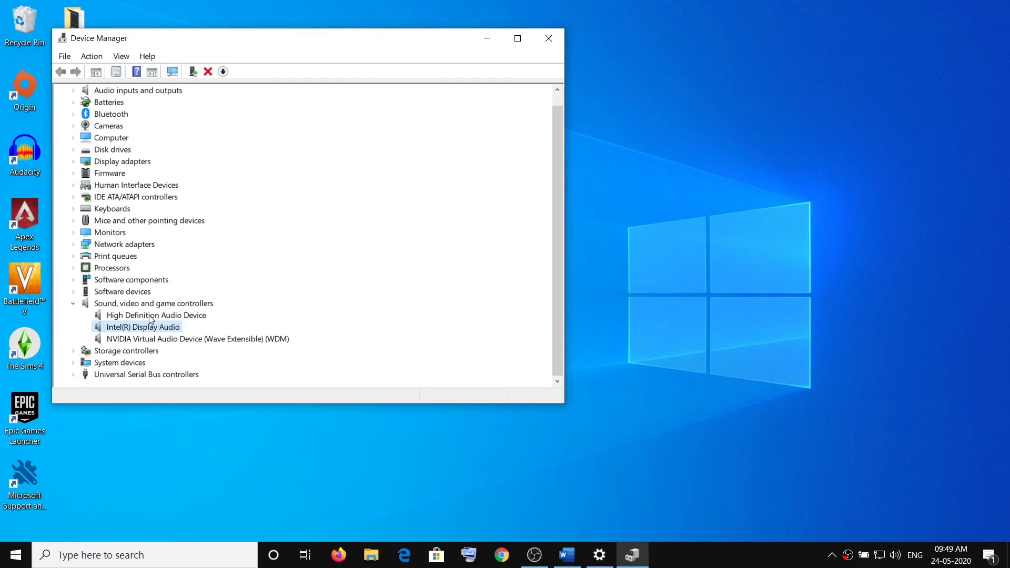
{"action": "right_click", "coordinate": [152, 318]}
{"action": "left_click", "coordinate": [206, 325]}
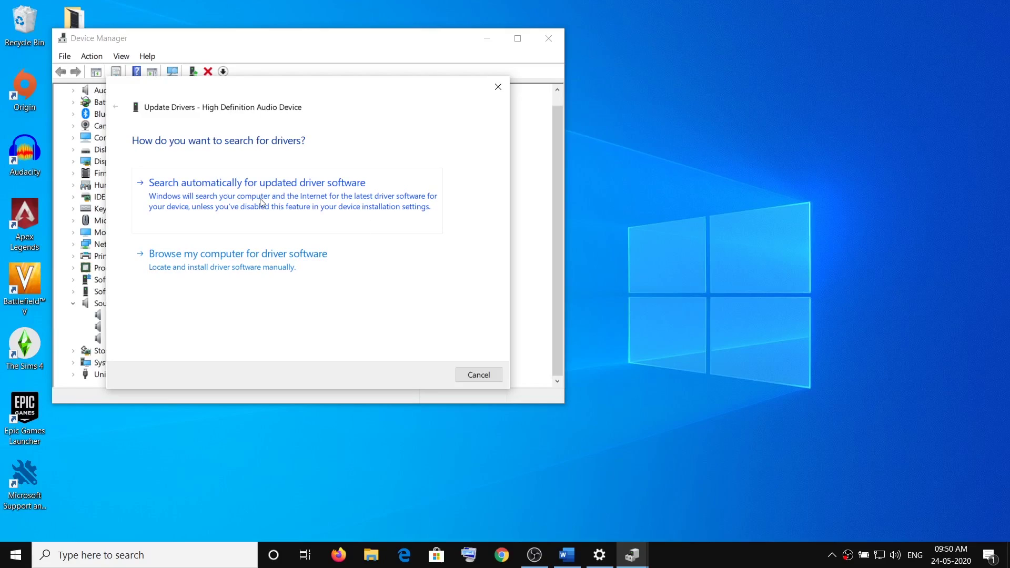
{"action": "left_click", "coordinate": [498, 86]}
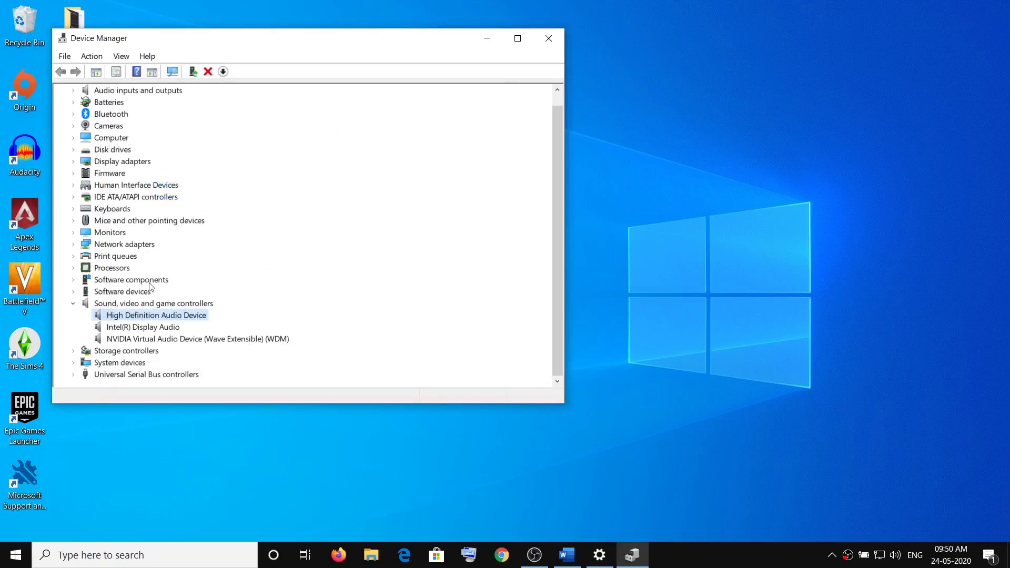
Browse the compatible drivers (Realtek Audio, High Definition Audio Device) and cancel without installing
{"action": "right_click", "coordinate": [159, 316]}
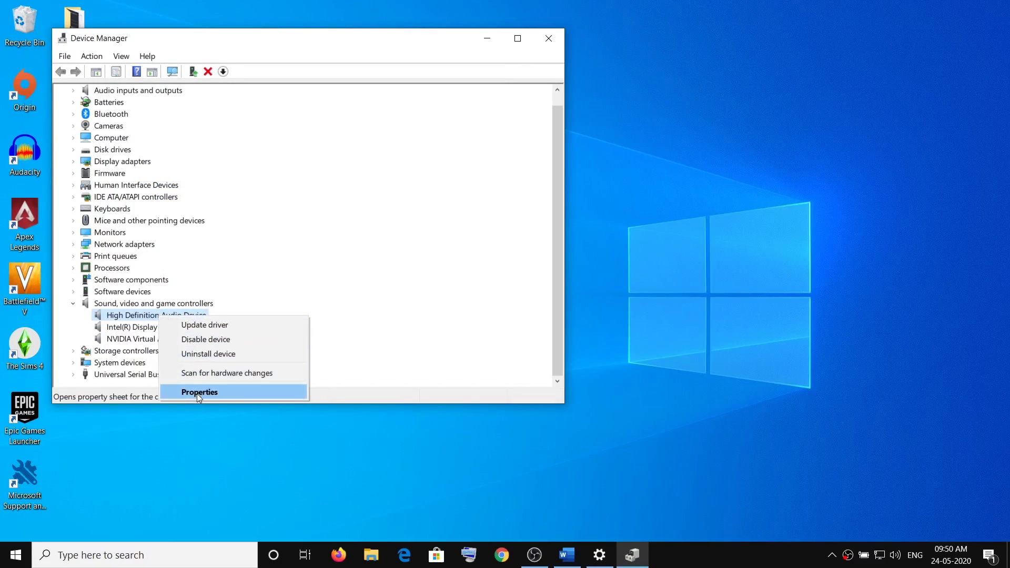
{"action": "left_click", "coordinate": [212, 327]}
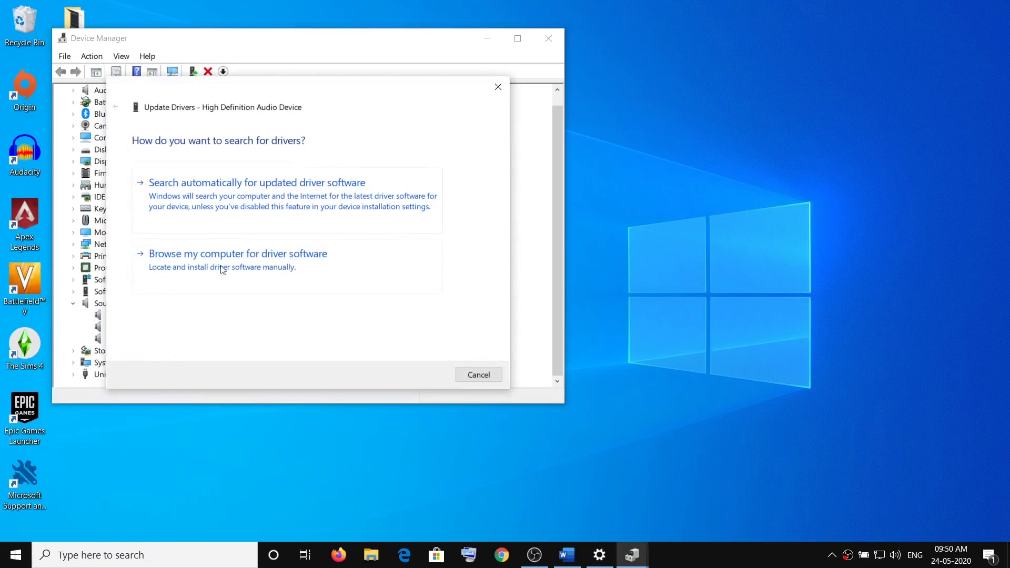
{"action": "left_click", "coordinate": [279, 262]}
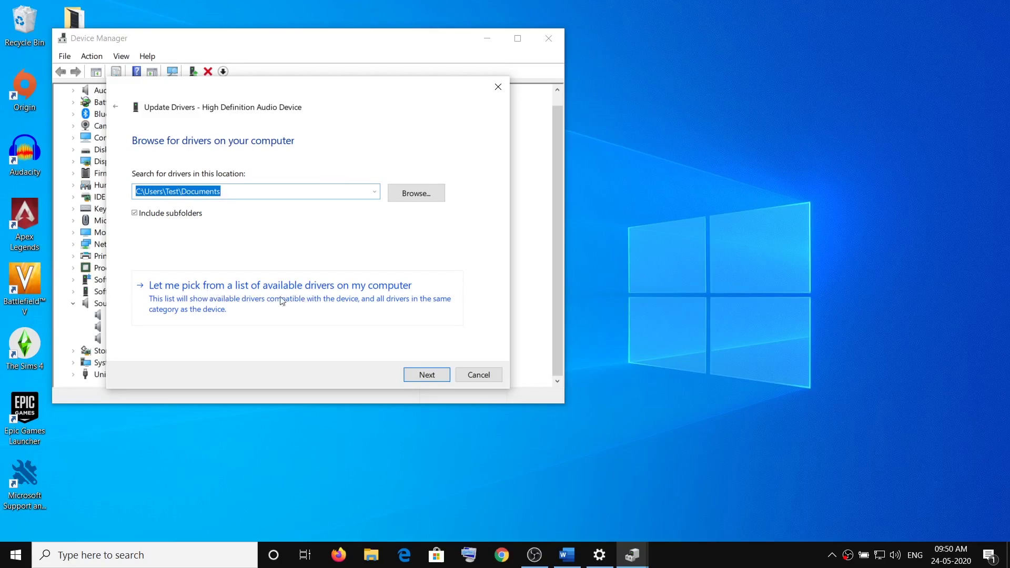
{"action": "left_click", "coordinate": [336, 305]}
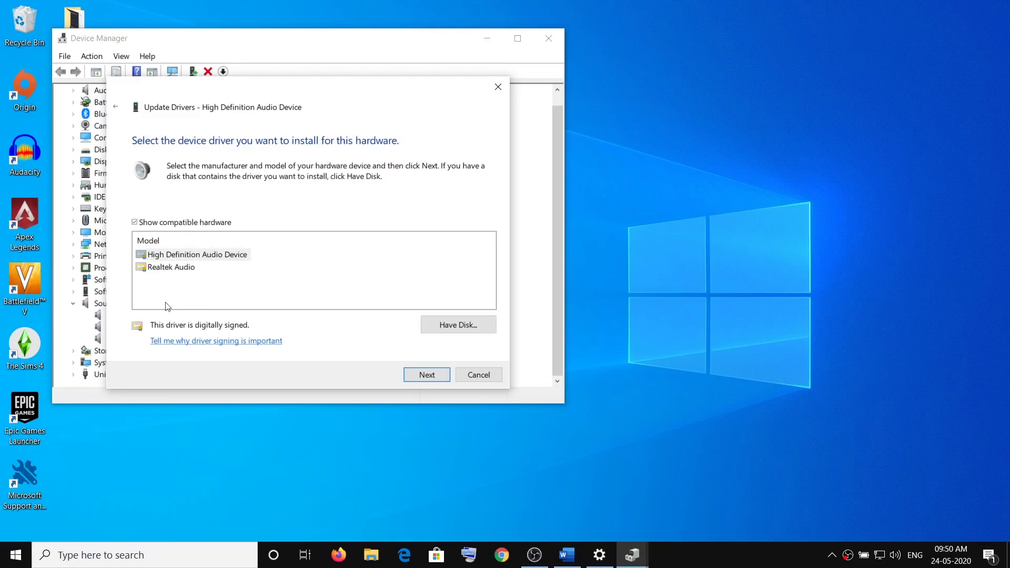
{"action": "left_click_drag", "start_coordinate": [274, 100], "coordinate": [567, 45]}
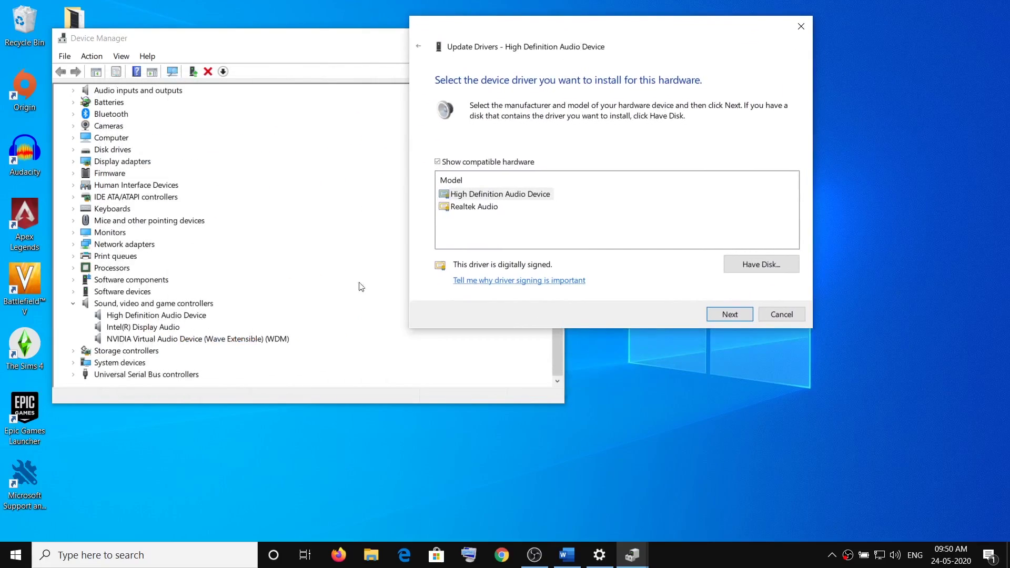
{"action": "left_click", "coordinate": [468, 209]}
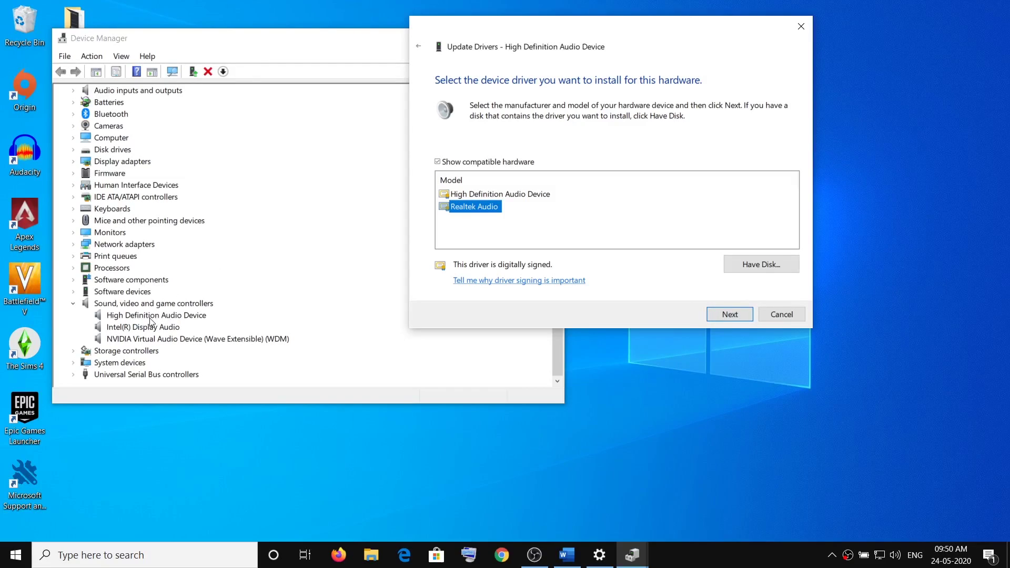
{"action": "left_click", "coordinate": [472, 195]}
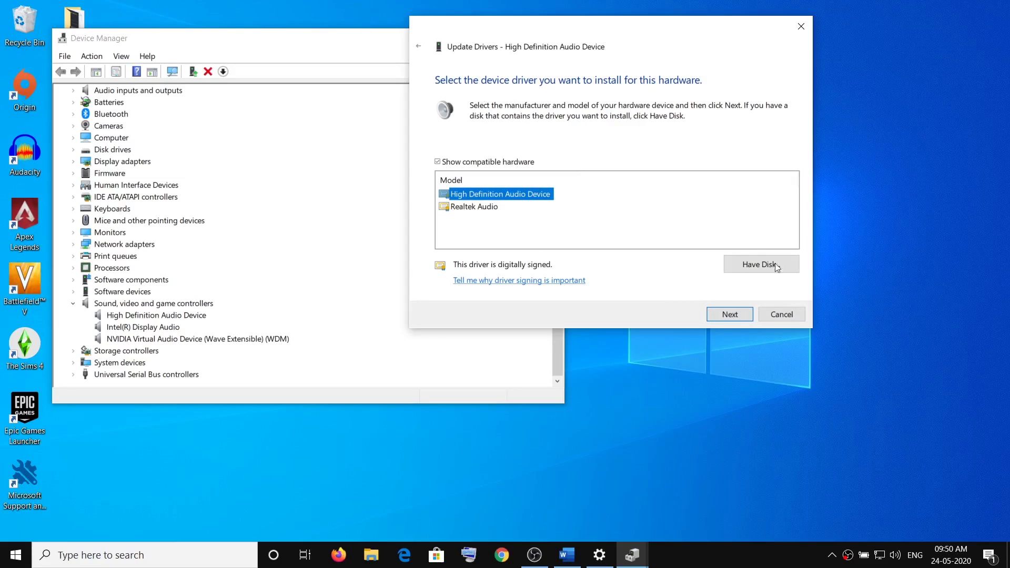
{"action": "left_click", "coordinate": [794, 314]}
Close Device Manager and return to the Word checklist
{"action": "left_click", "coordinate": [553, 37]}
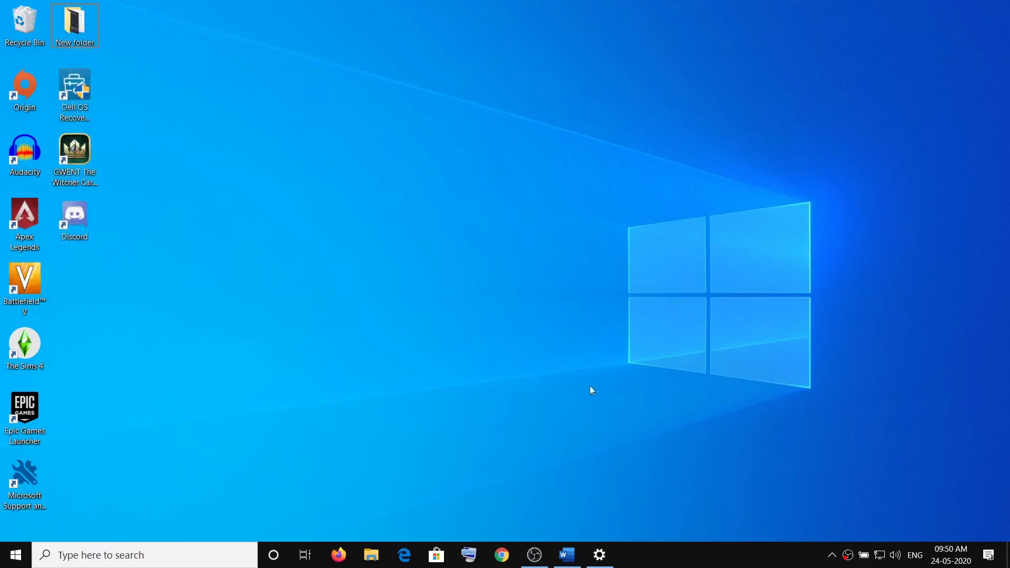
{"action": "left_click", "coordinate": [581, 562]}
{"action": "left_click_drag", "start_coordinate": [537, 309], "coordinate": [389, 280]}
{"action": "scroll", "coordinate": [232, 279], "scroll_direction": "down", "scroll_amount": 1}
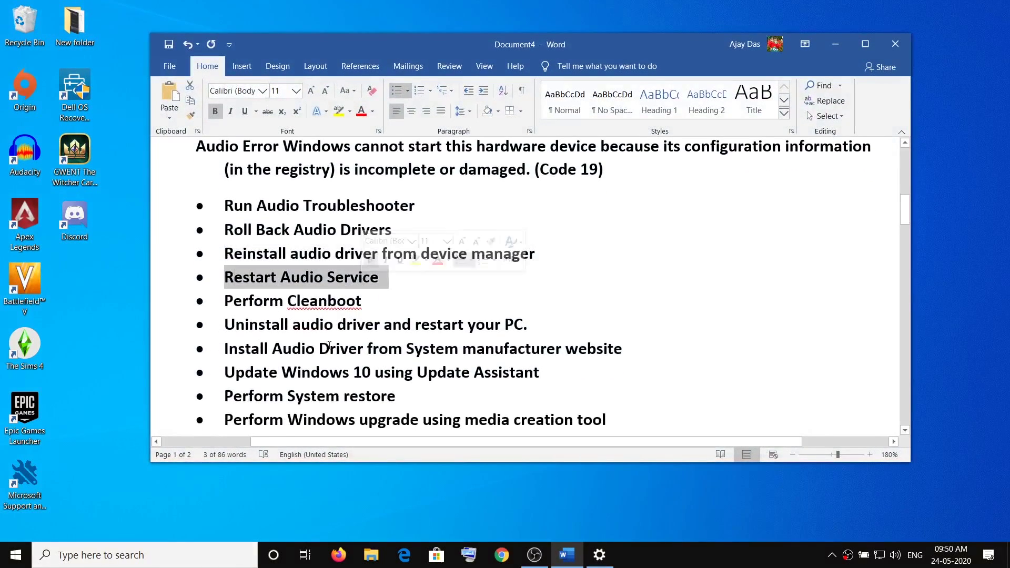
Launch Services as administrator from a Windows search for 'services'
{"action": "left_click", "coordinate": [122, 555]}
{"action": "type", "text": "s"}
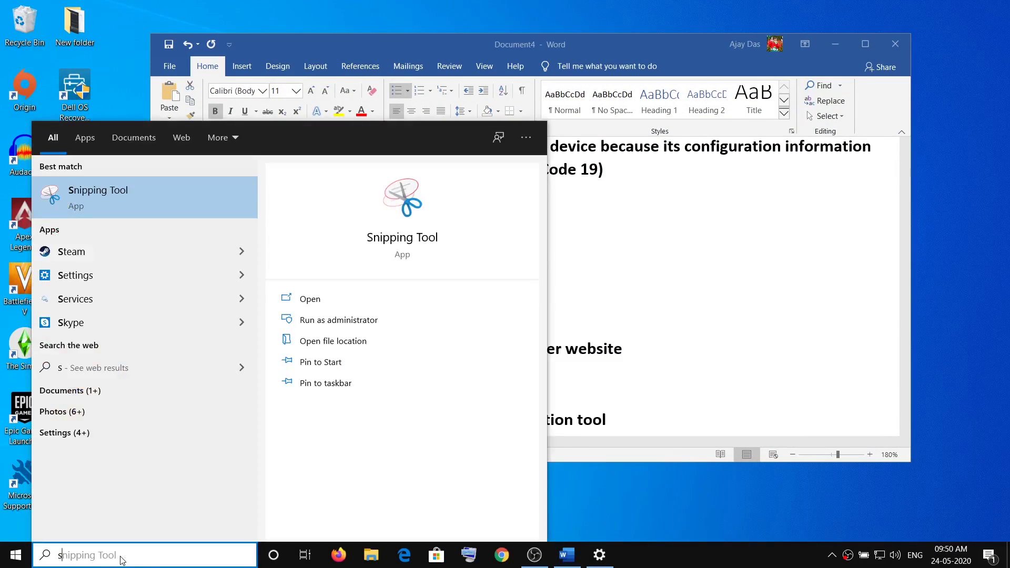
{"action": "type", "text": "ervi"}
{"action": "type", "text": "ces"}
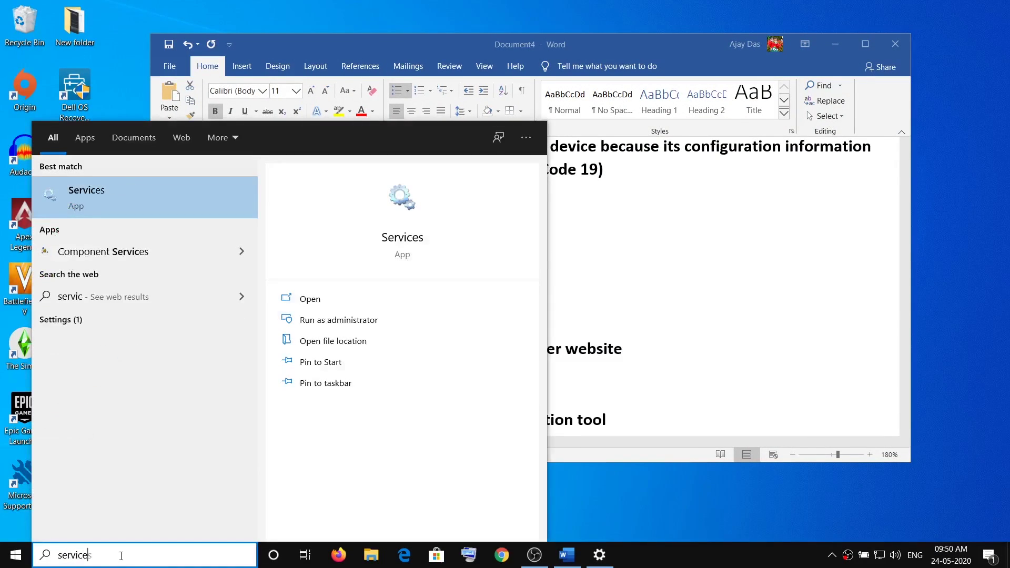
{"action": "right_click", "coordinate": [114, 196]}
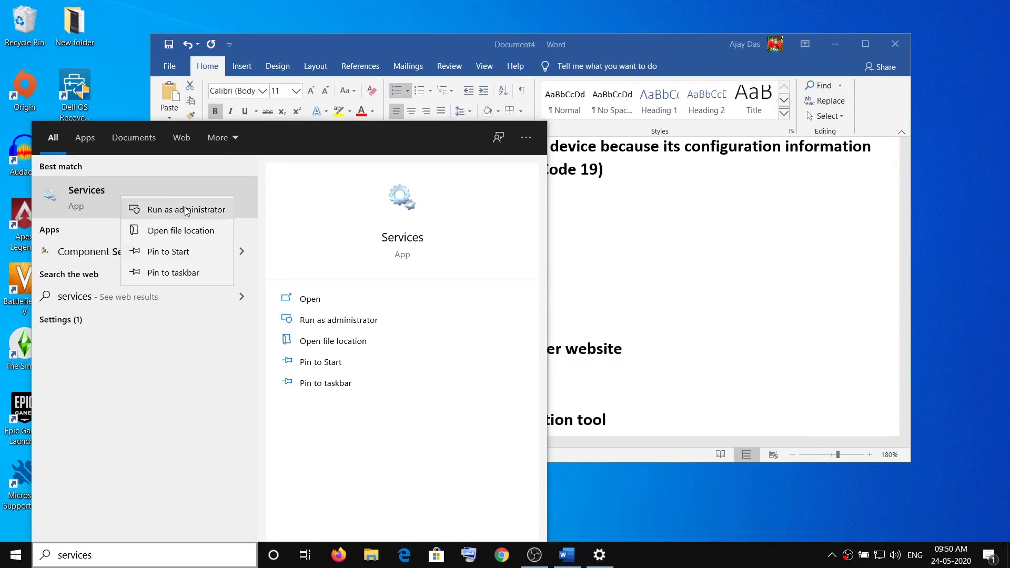
{"action": "left_click", "coordinate": [158, 206]}
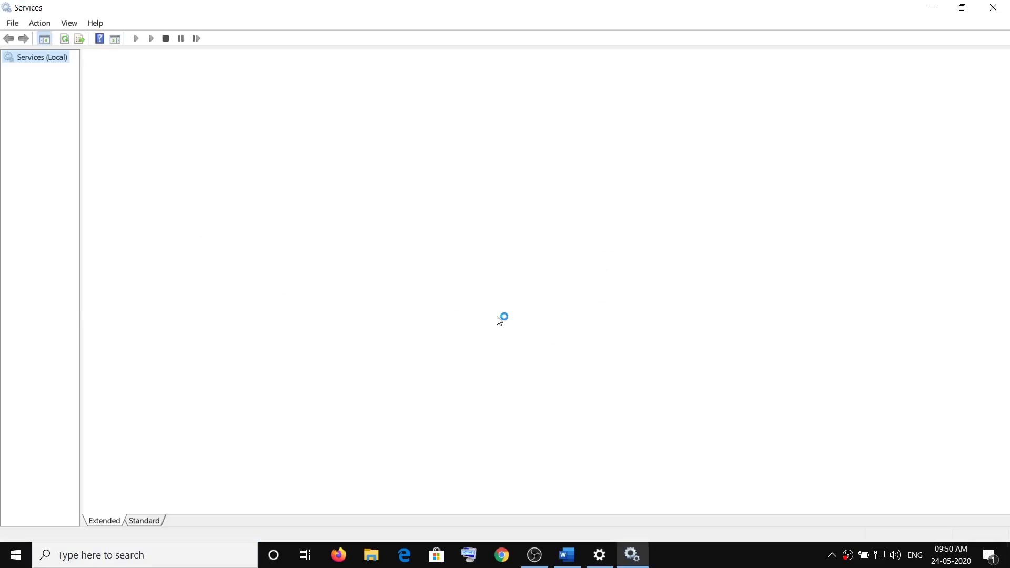
Confirm Windows Audio startup is Automatic, then restart the Windows Audio service
{"action": "left_click", "coordinate": [296, 190]}
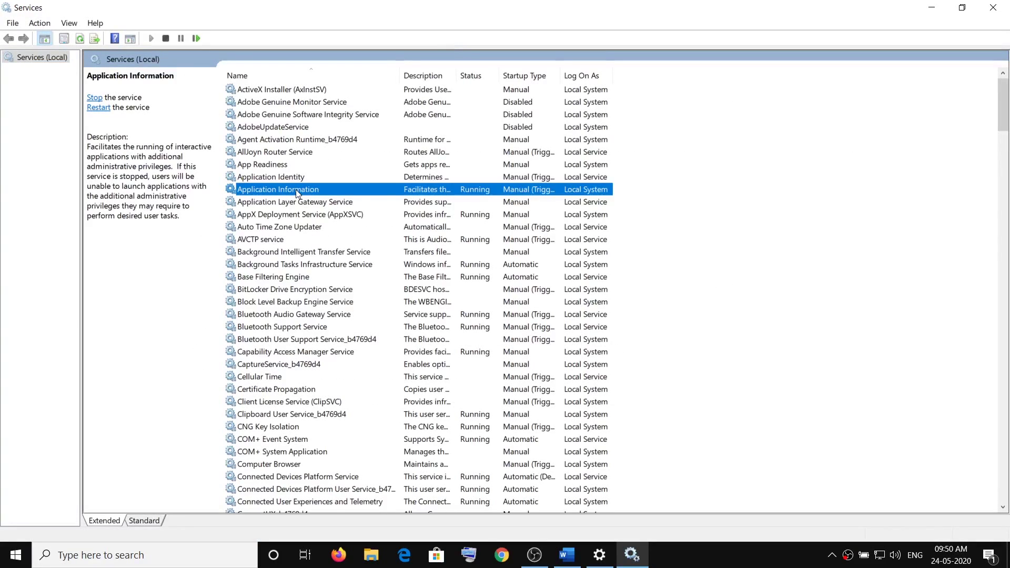
{"action": "key", "text": "w"}
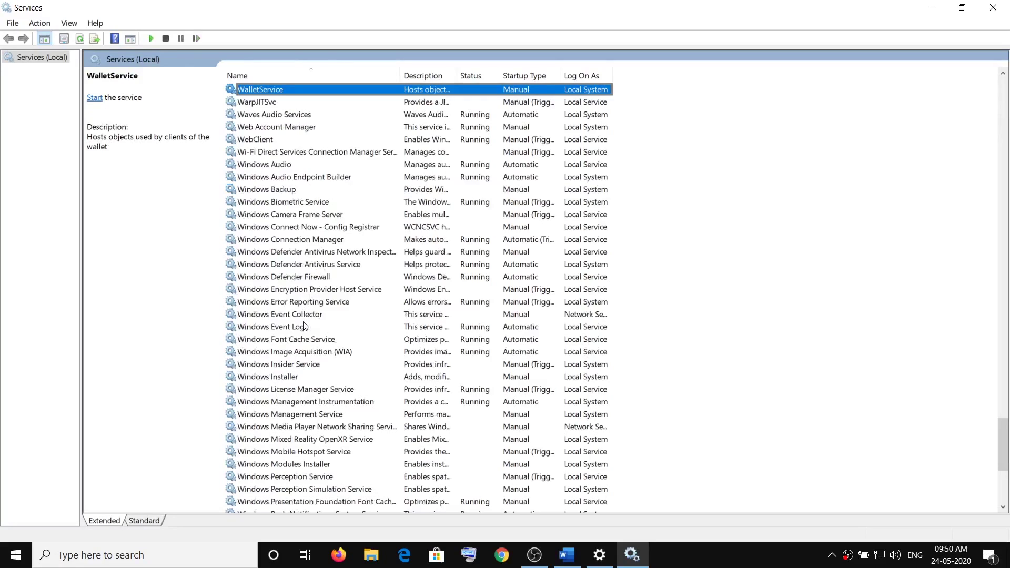
{"action": "left_click", "coordinate": [287, 166]}
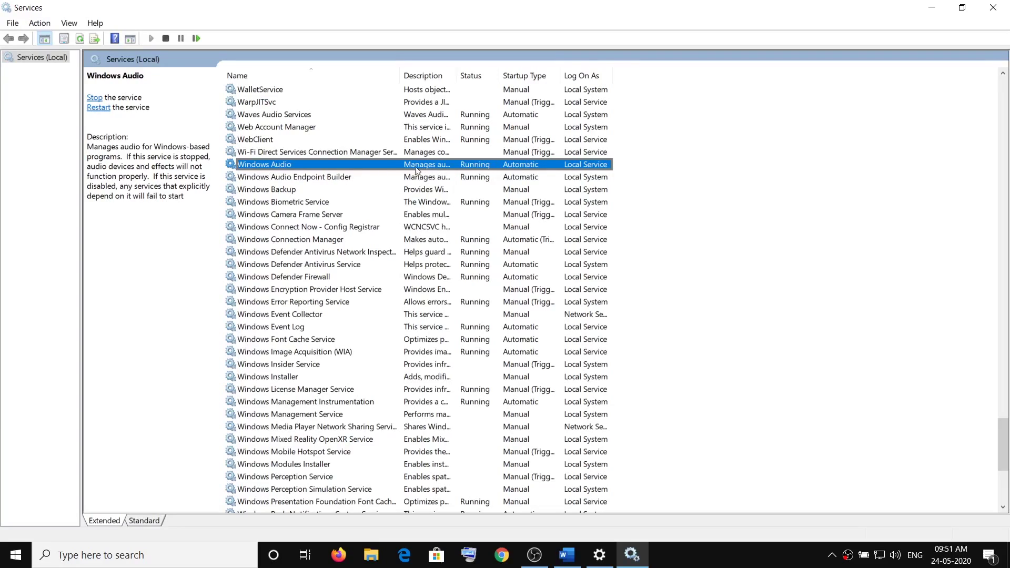
{"action": "right_click", "coordinate": [371, 165]}
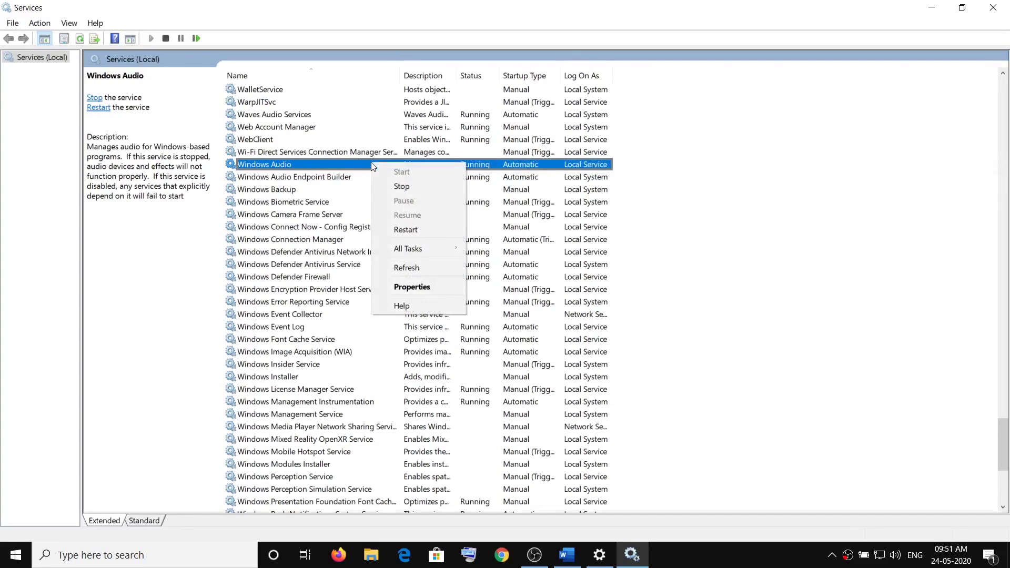
{"action": "left_click", "coordinate": [412, 287]}
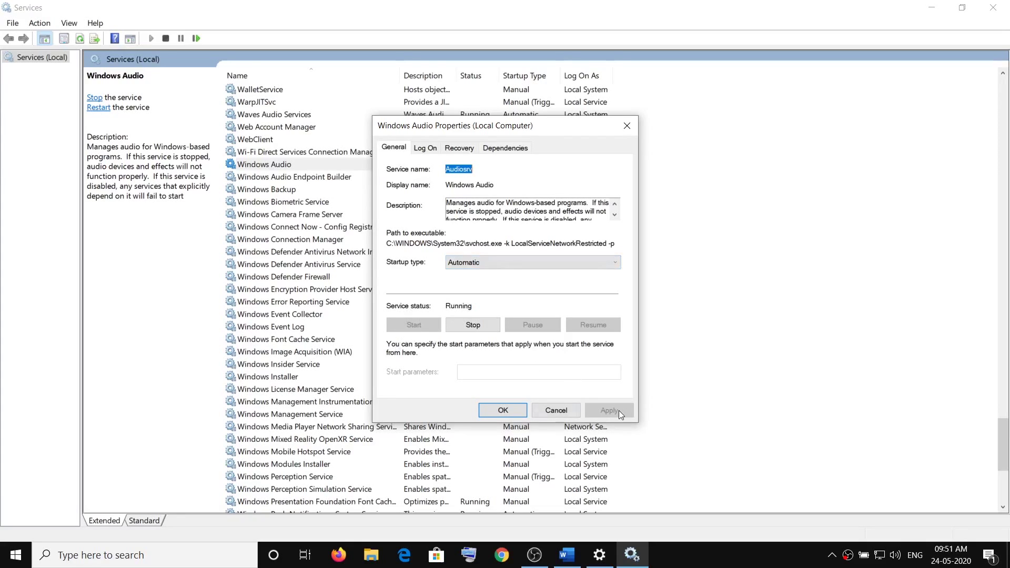
{"action": "left_click", "coordinate": [504, 410]}
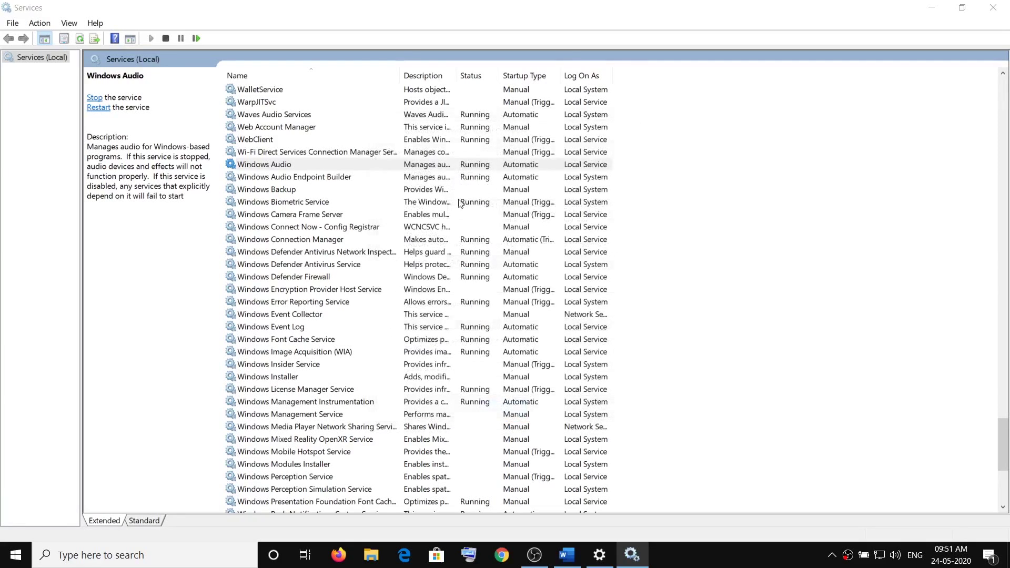
{"action": "right_click", "coordinate": [414, 164]}
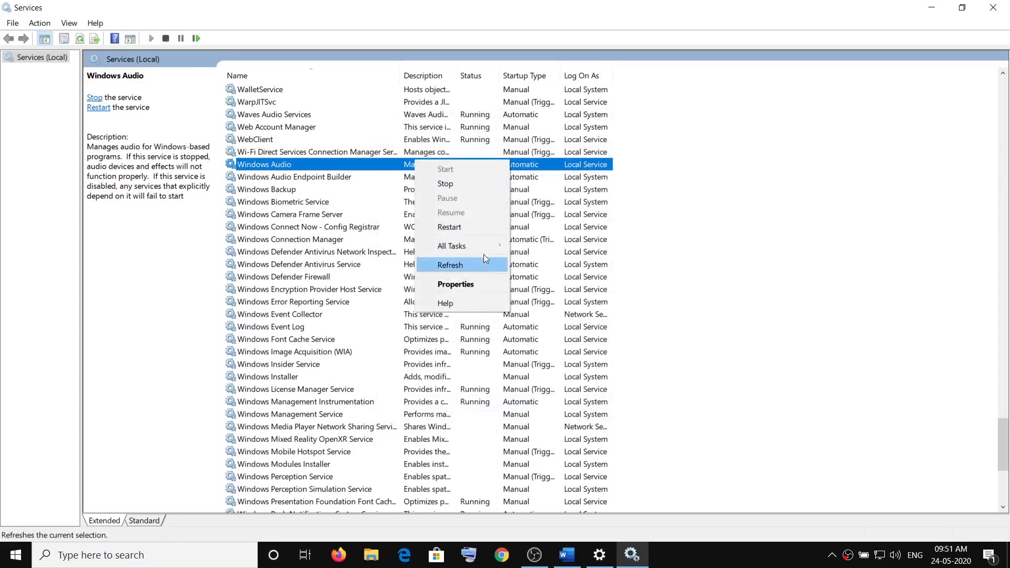
{"action": "left_click", "coordinate": [463, 227]}
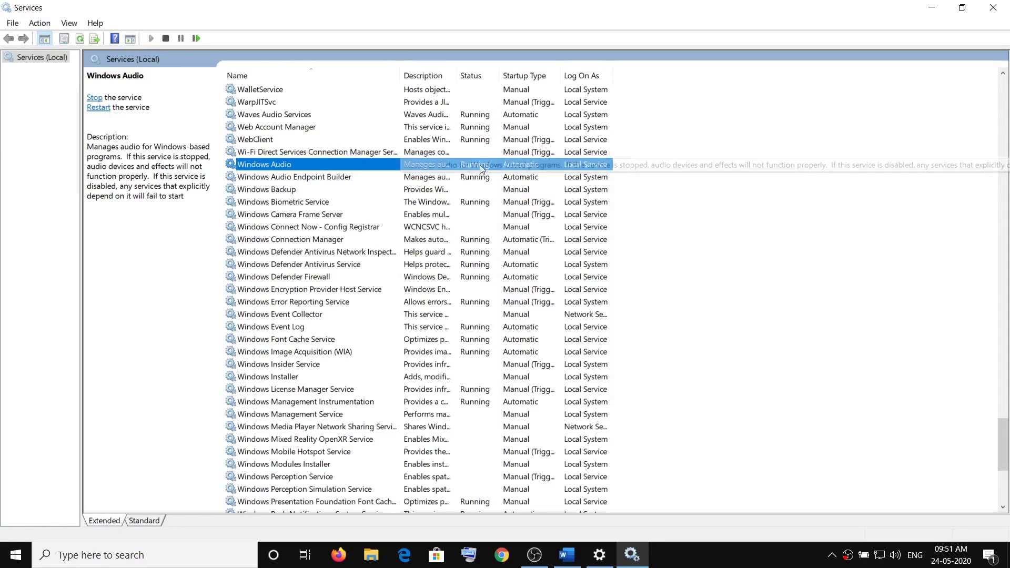
Close Services, mark 'Perform Cleanboot' in the checklist, and launch System Configuration
{"action": "left_click", "coordinate": [994, 6]}
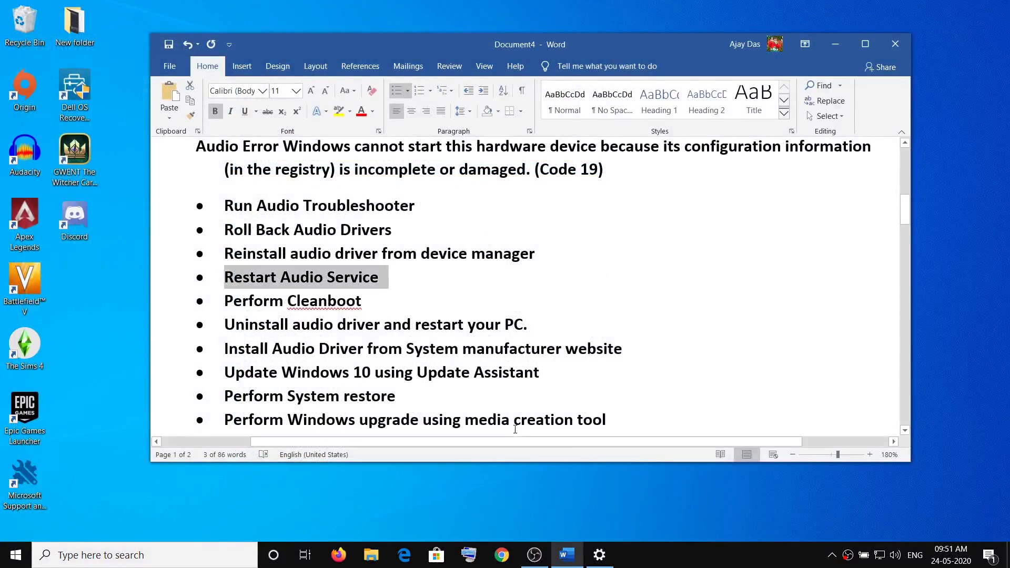
{"action": "left_click_drag", "start_coordinate": [225, 301], "coordinate": [368, 301]}
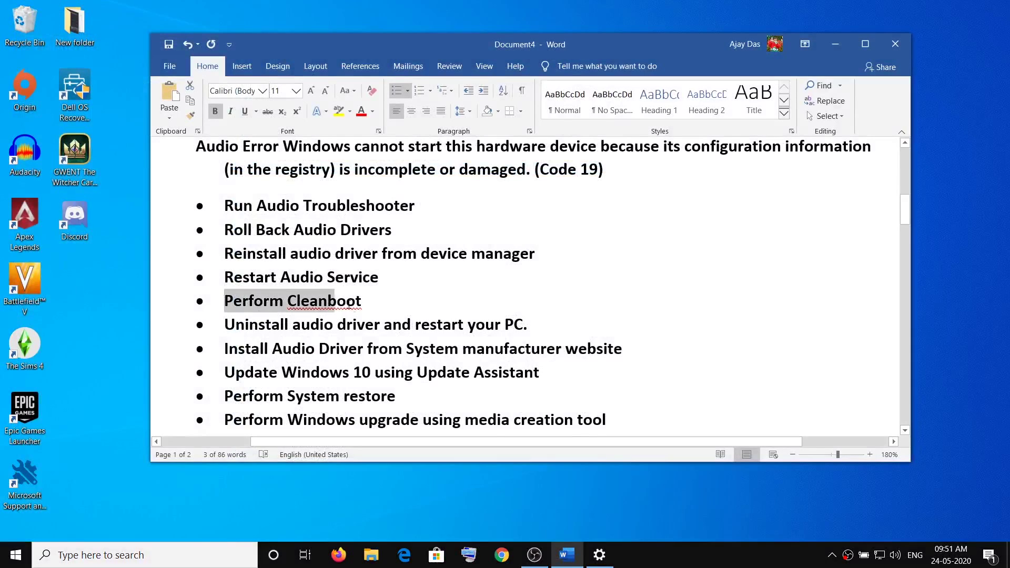
{"action": "left_click", "coordinate": [116, 562]}
{"action": "type", "text": "s"}
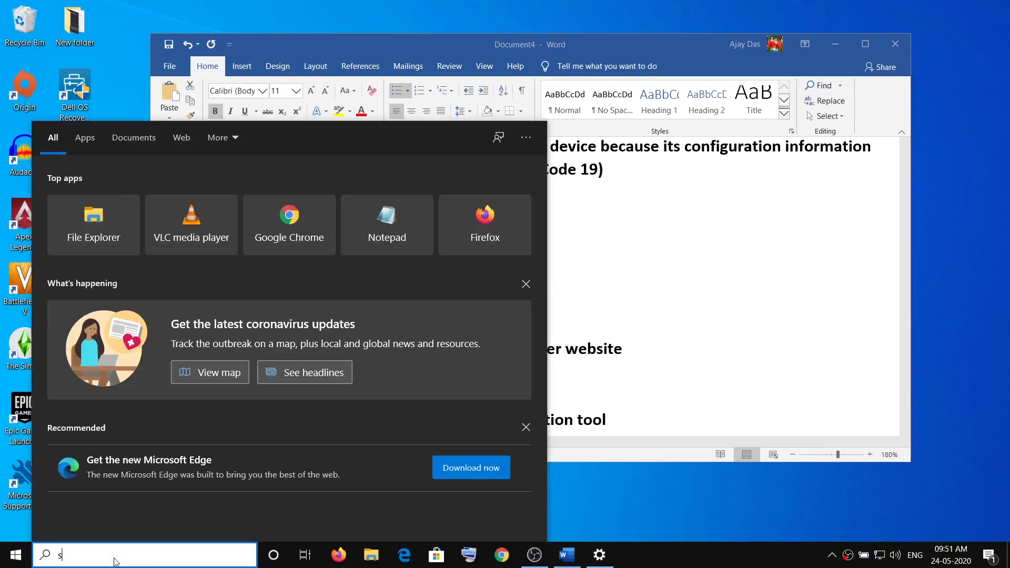
{"action": "type", "text": "ystem"}
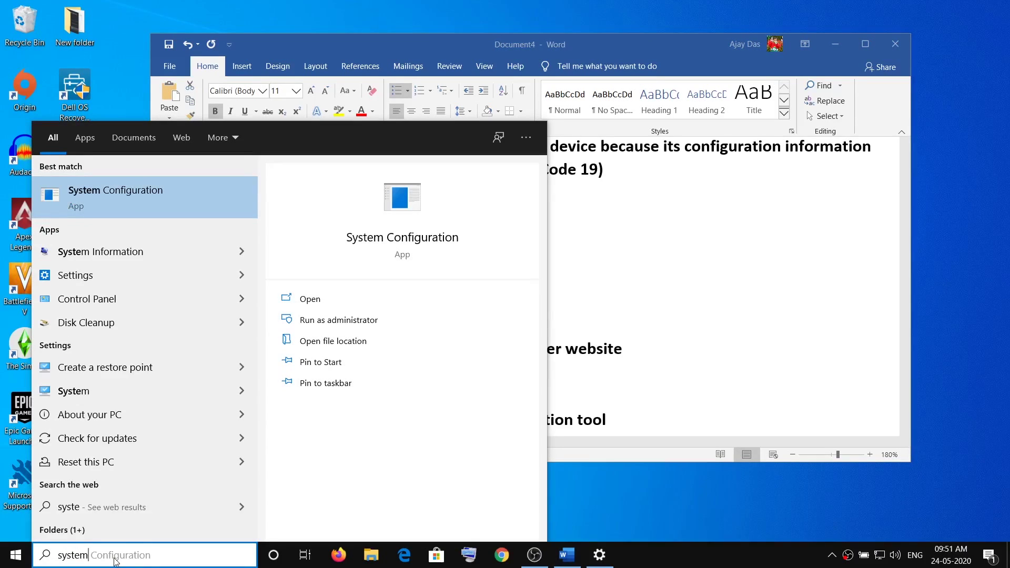
{"action": "key", "text": "Right"}
{"action": "left_click_drag", "start_coordinate": [153, 555], "coordinate": [57, 555]}
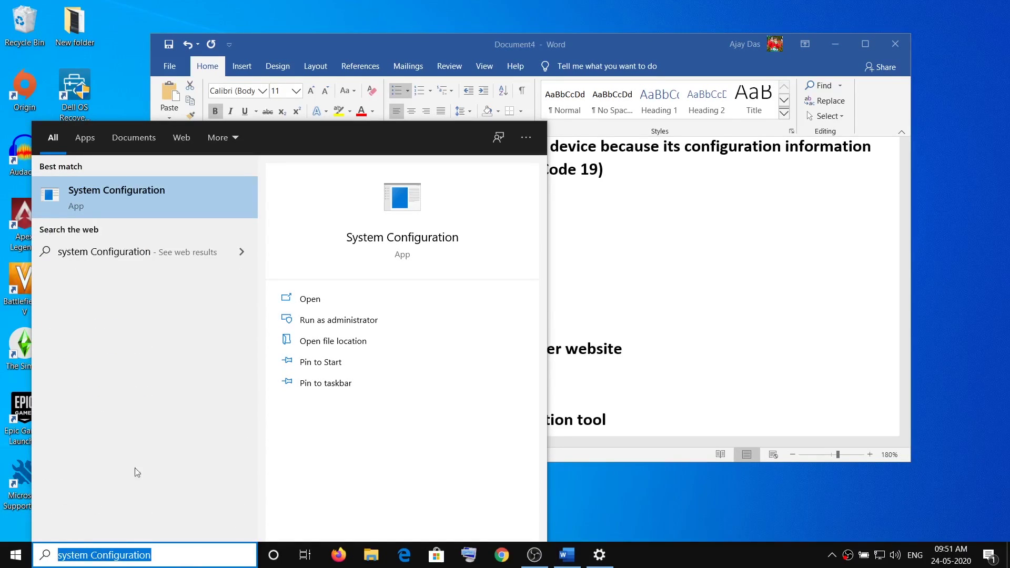
{"action": "left_click", "coordinate": [191, 188]}
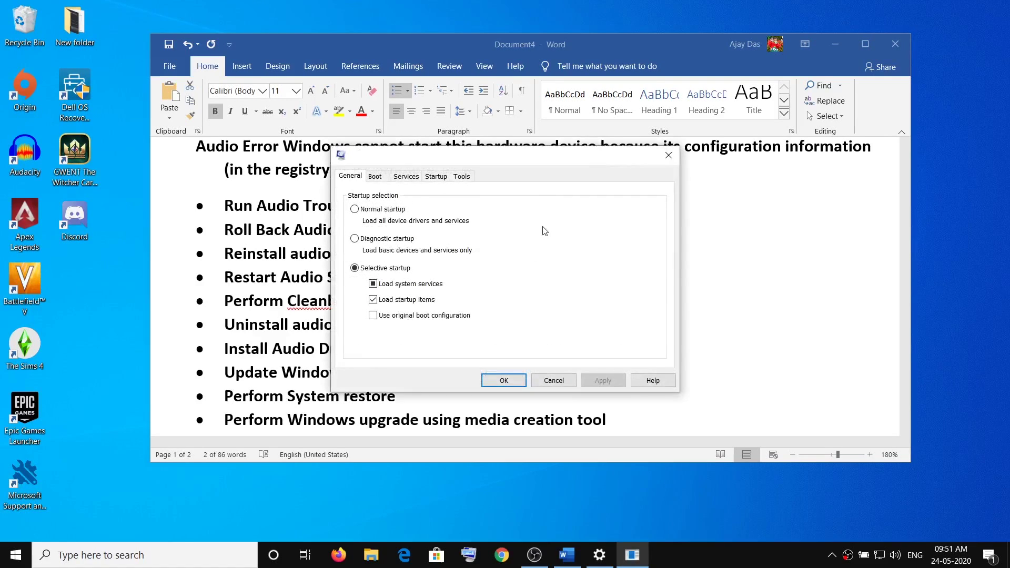
Hide all Microsoft services, disable all remaining services, apply and confirm with OK
{"action": "left_click", "coordinate": [400, 185]}
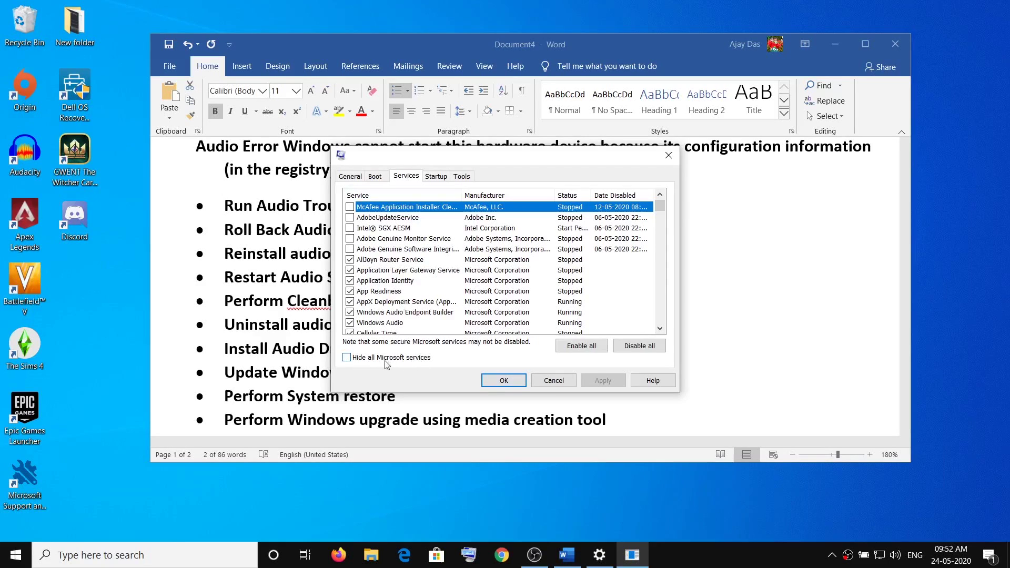
{"action": "left_click", "coordinate": [348, 360]}
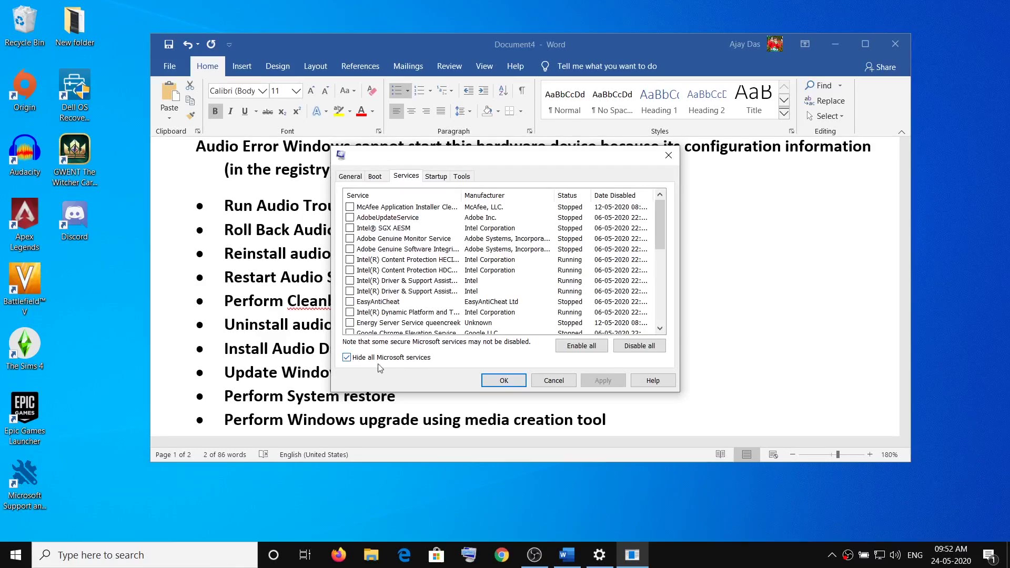
{"action": "left_click", "coordinate": [640, 346]}
{"action": "left_click", "coordinate": [648, 348]}
{"action": "left_click", "coordinate": [624, 382]}
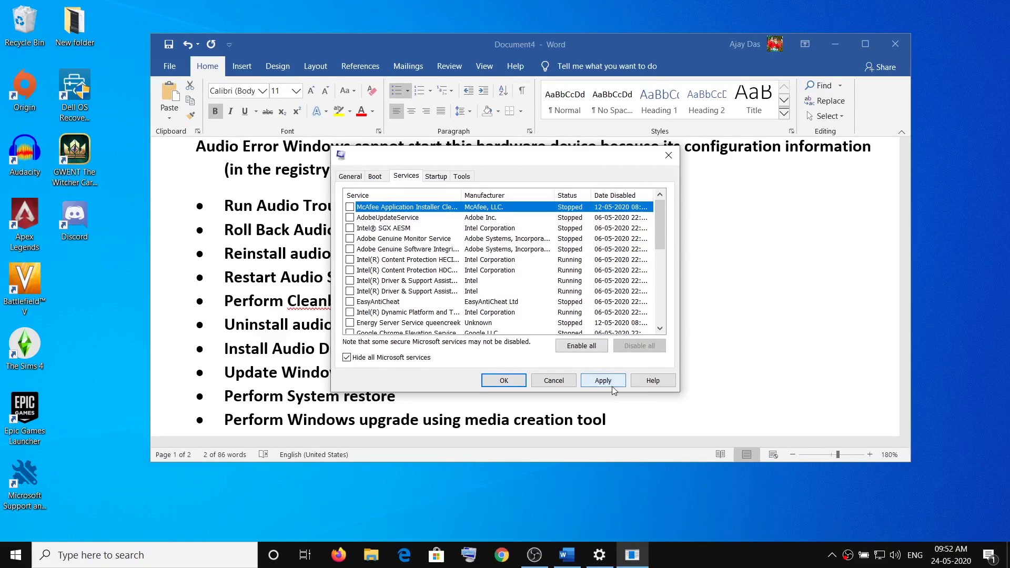
{"action": "left_click", "coordinate": [505, 381]}
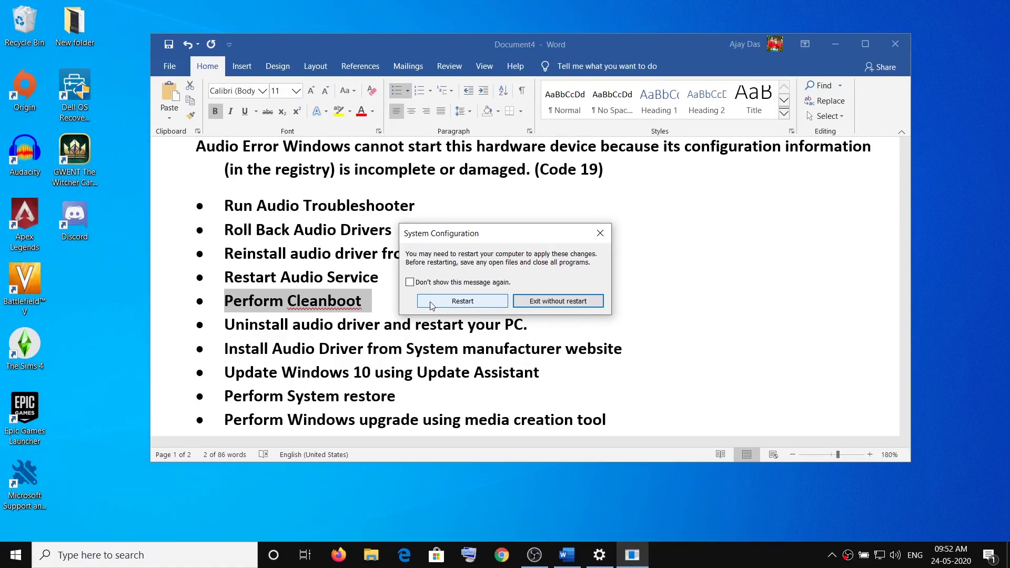
{"action": "left_click", "coordinate": [600, 235]}
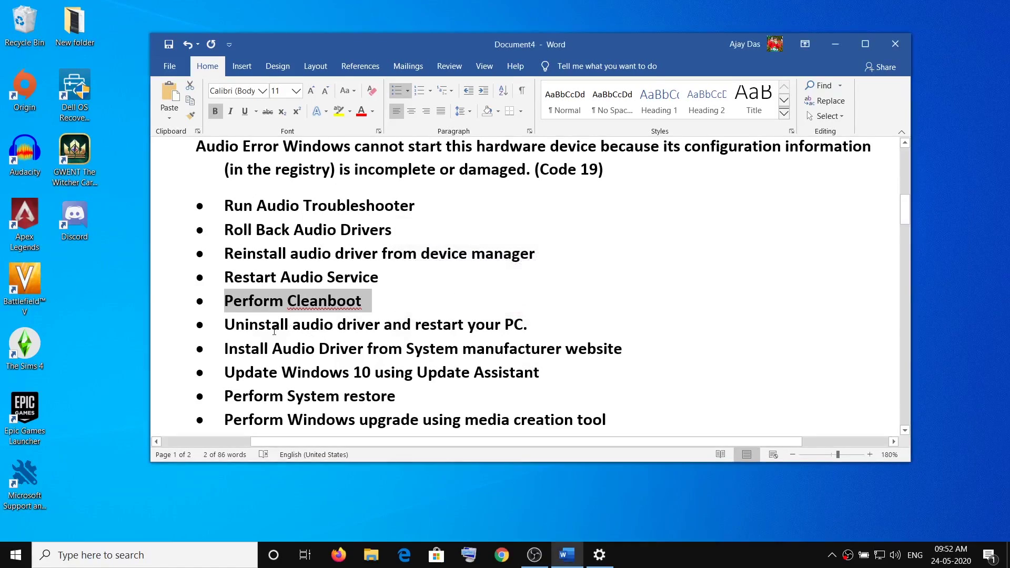
{"action": "left_click_drag", "start_coordinate": [230, 331], "coordinate": [525, 330]}
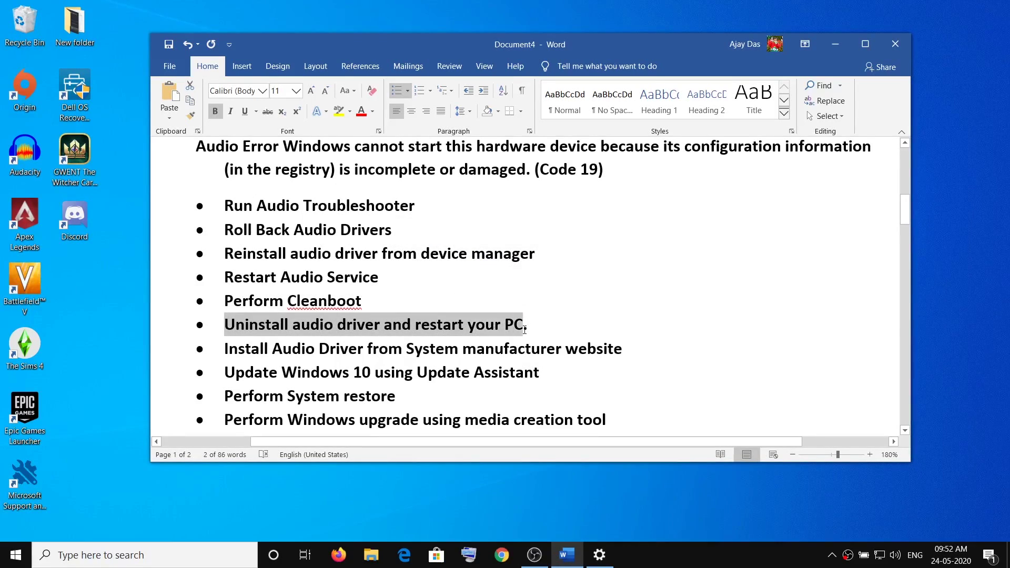
{"action": "right_click", "coordinate": [16, 555]}
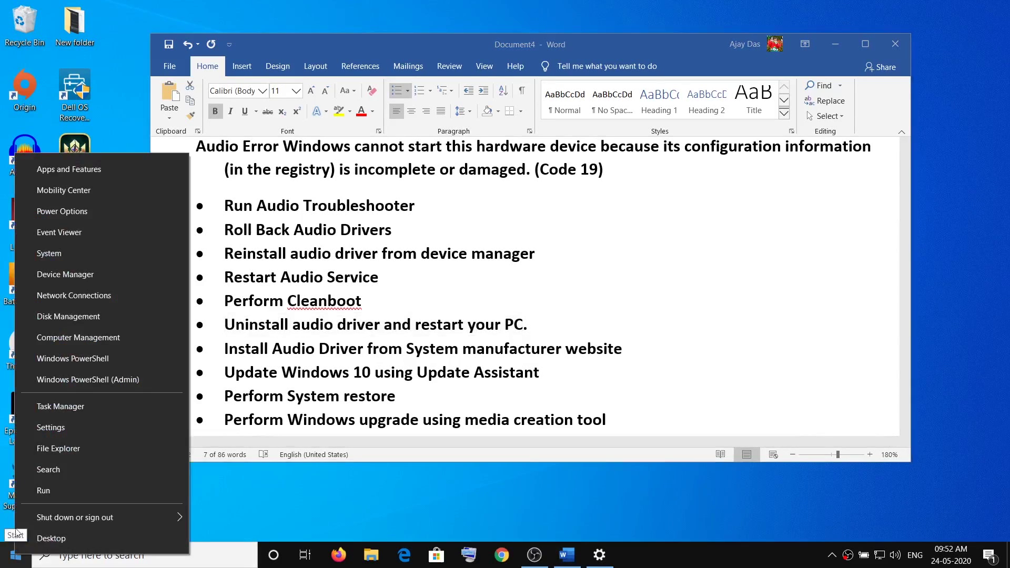
{"action": "left_click", "coordinate": [65, 275]}
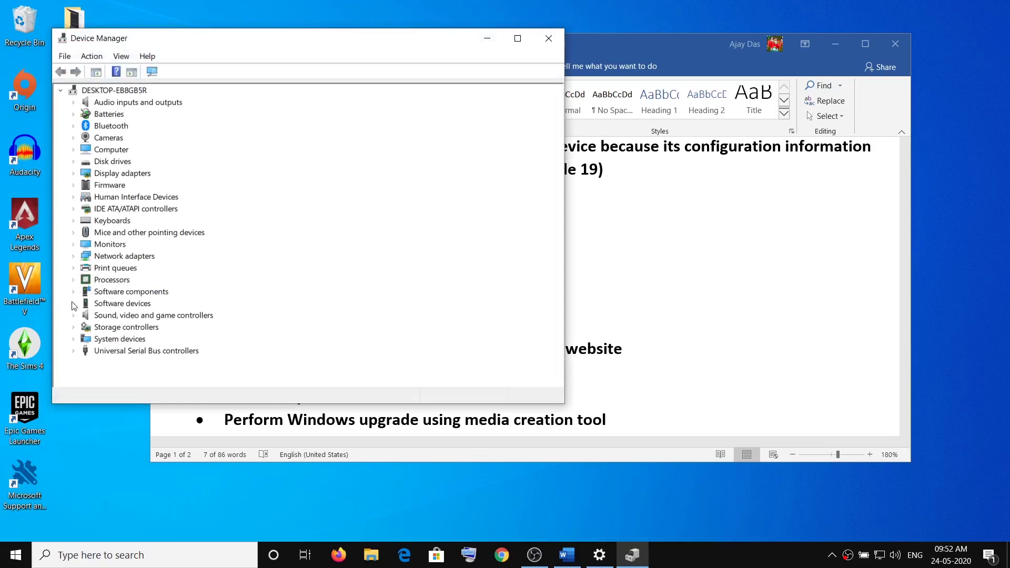
{"action": "left_click", "coordinate": [74, 316]}
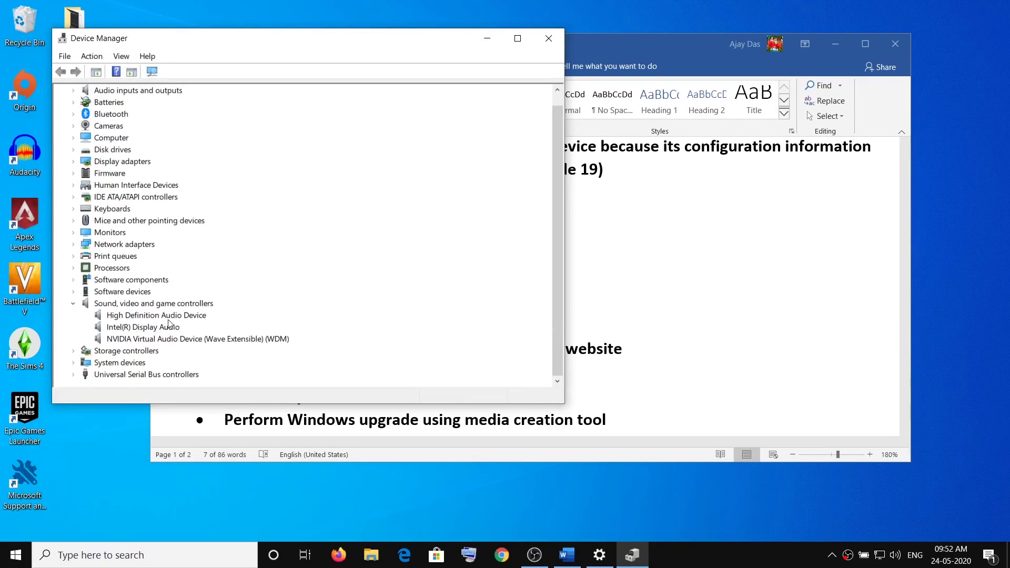
{"action": "left_click", "coordinate": [156, 317]}
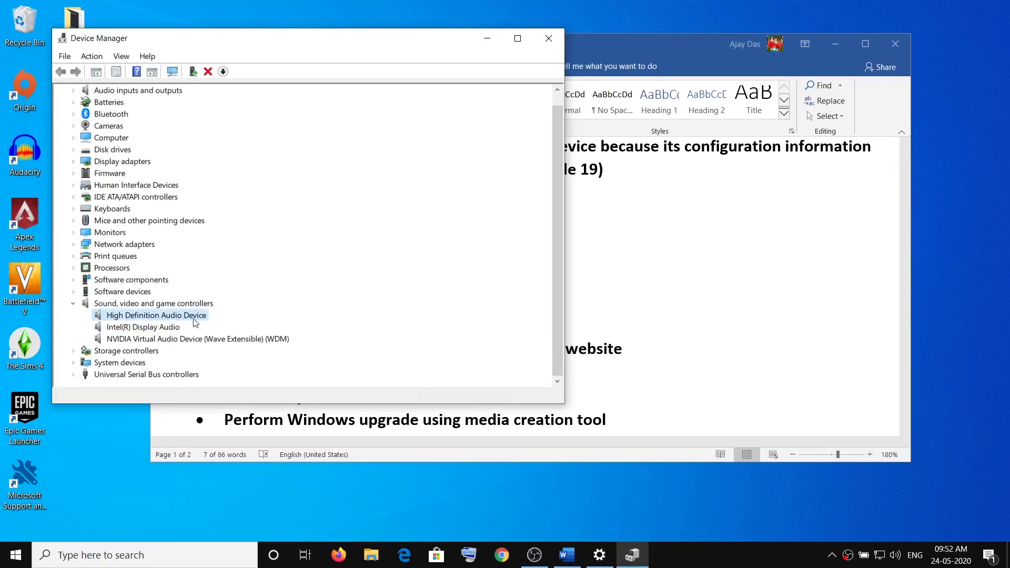
{"action": "right_click", "coordinate": [174, 319]}
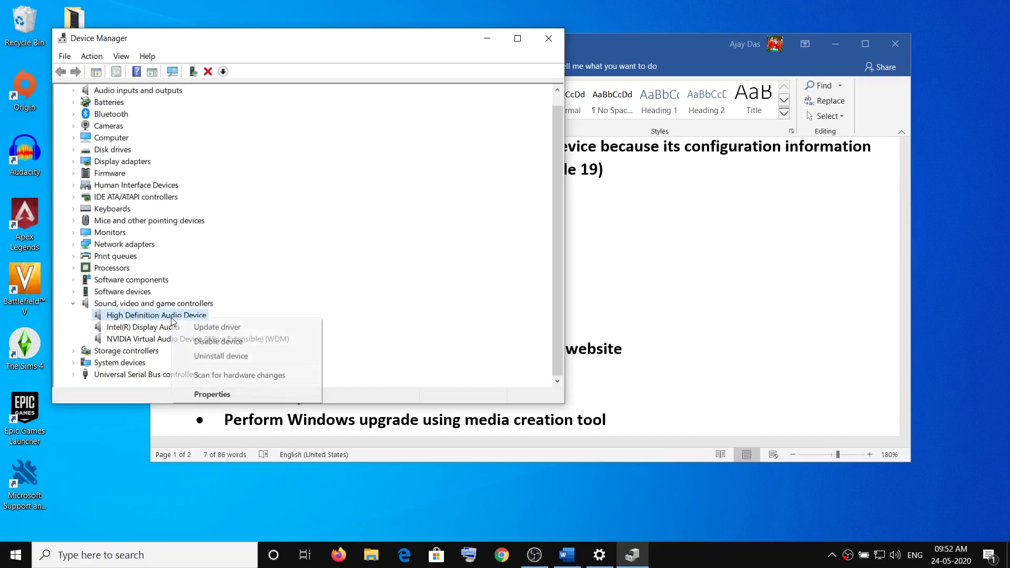
{"action": "left_click", "coordinate": [232, 357]}
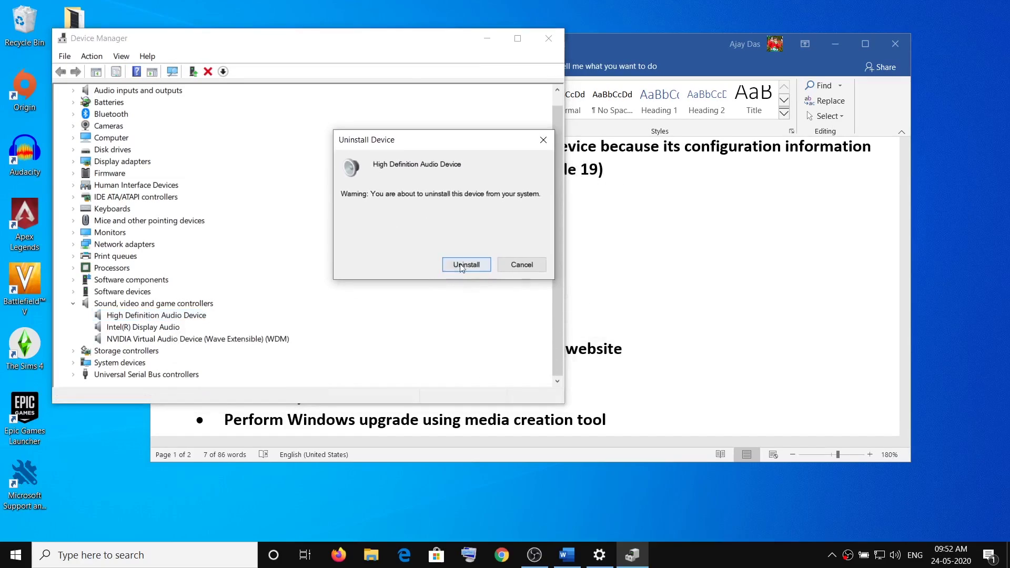
{"action": "left_click", "coordinate": [526, 265]}
Close Device Manager and mark the install-manufacturer's-audio-driver step in the checklist
{"action": "left_click", "coordinate": [549, 37]}
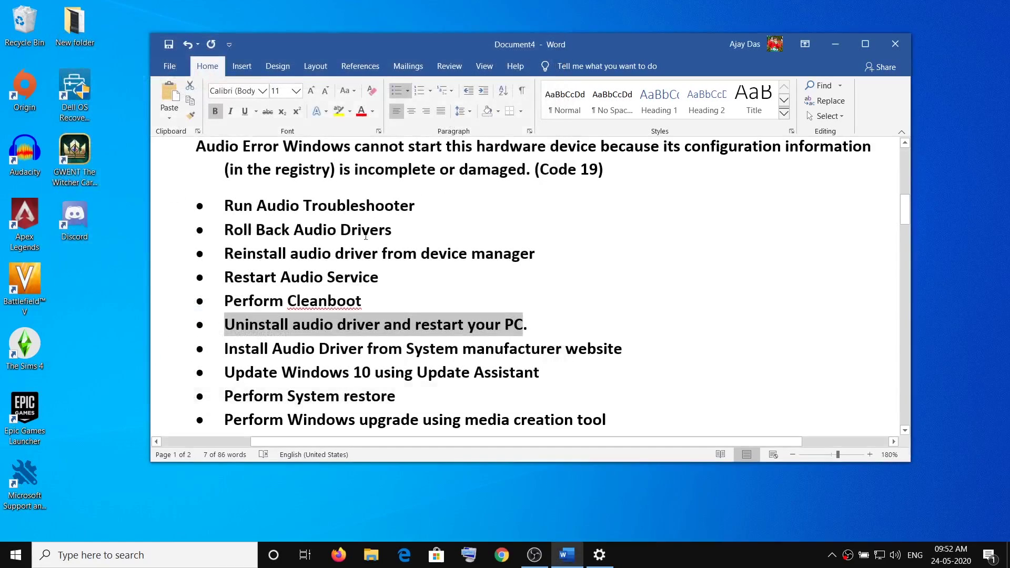
{"action": "scroll", "coordinate": [370, 276], "scroll_direction": "down", "scroll_amount": 2}
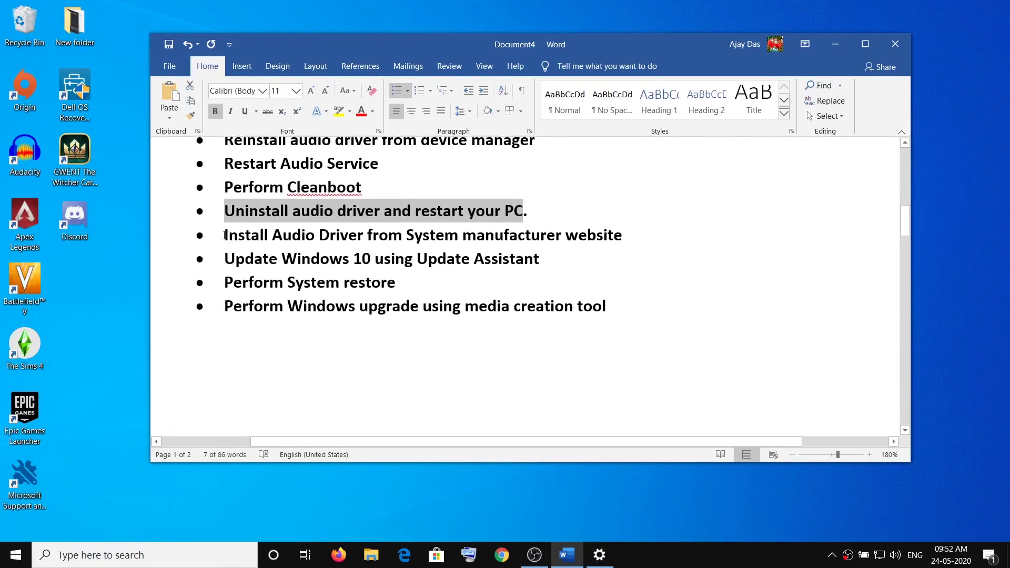
{"action": "left_click_drag", "start_coordinate": [224, 236], "coordinate": [625, 240]}
{"action": "left_click", "coordinate": [500, 558]}
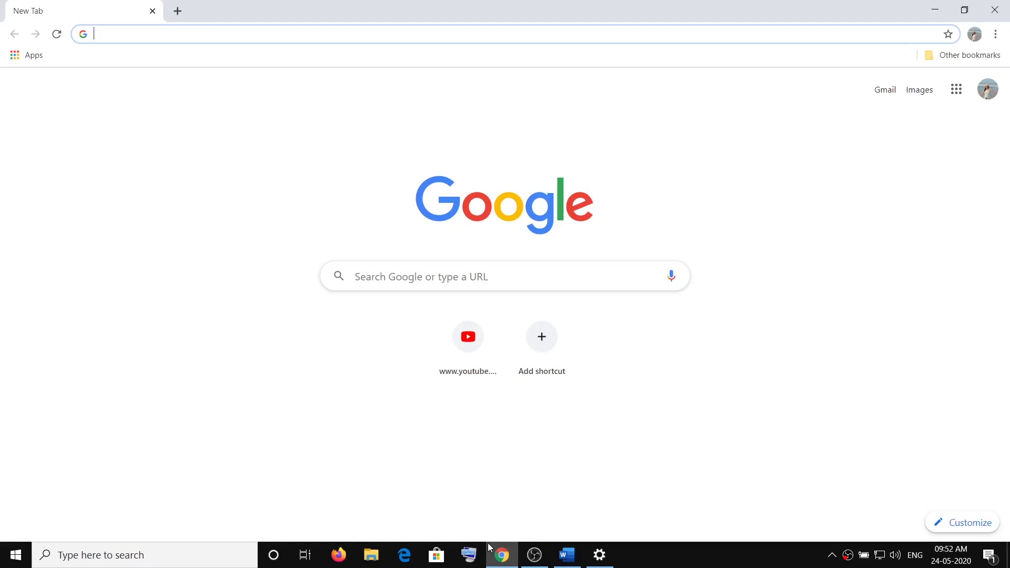
Go to dell.com/support/ in Chrome
{"action": "left_click", "coordinate": [158, 33]}
{"action": "type", "text": "dell.com/support/"}
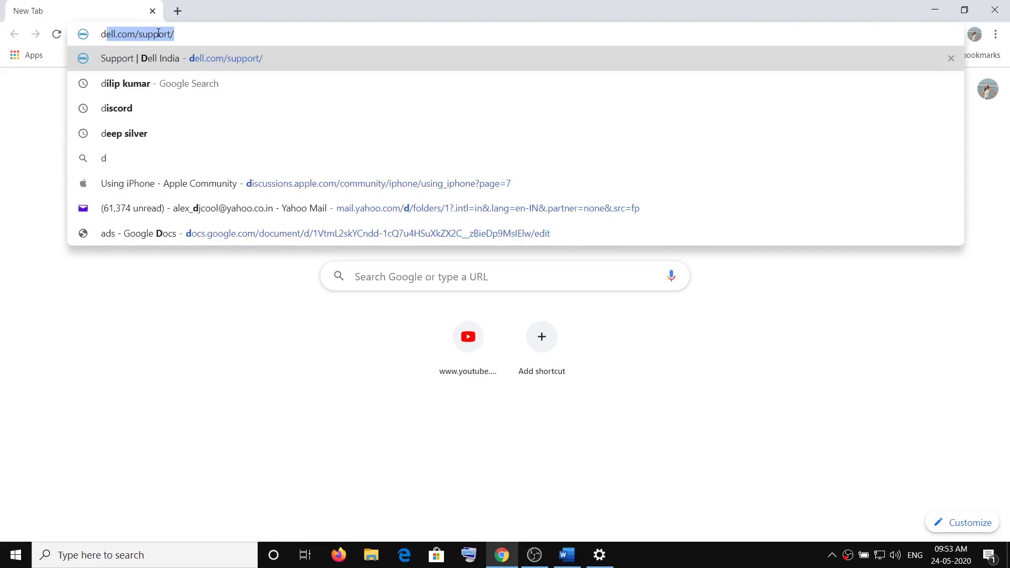
{"action": "key", "text": "Right"}
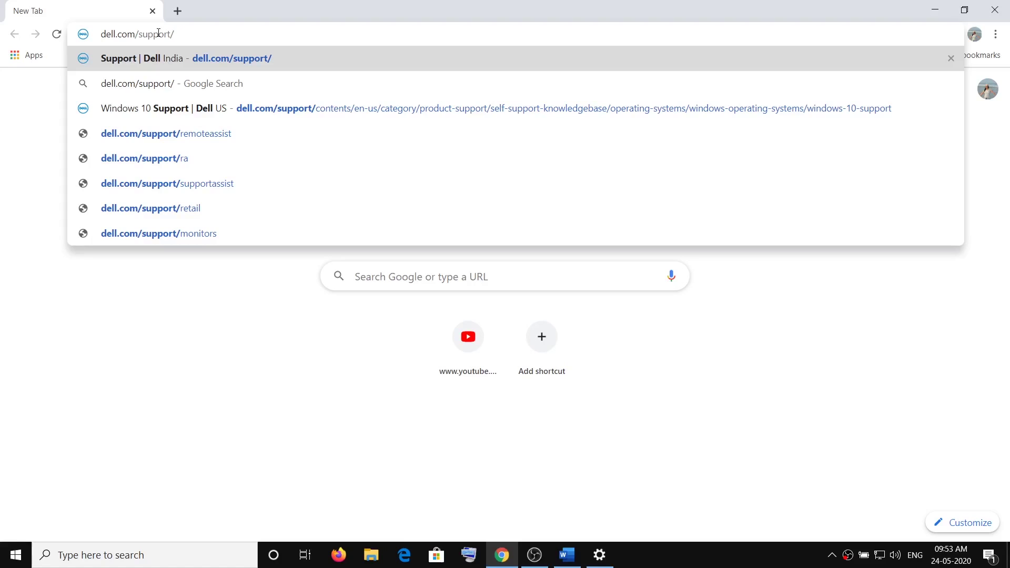
{"action": "key", "text": "Return"}
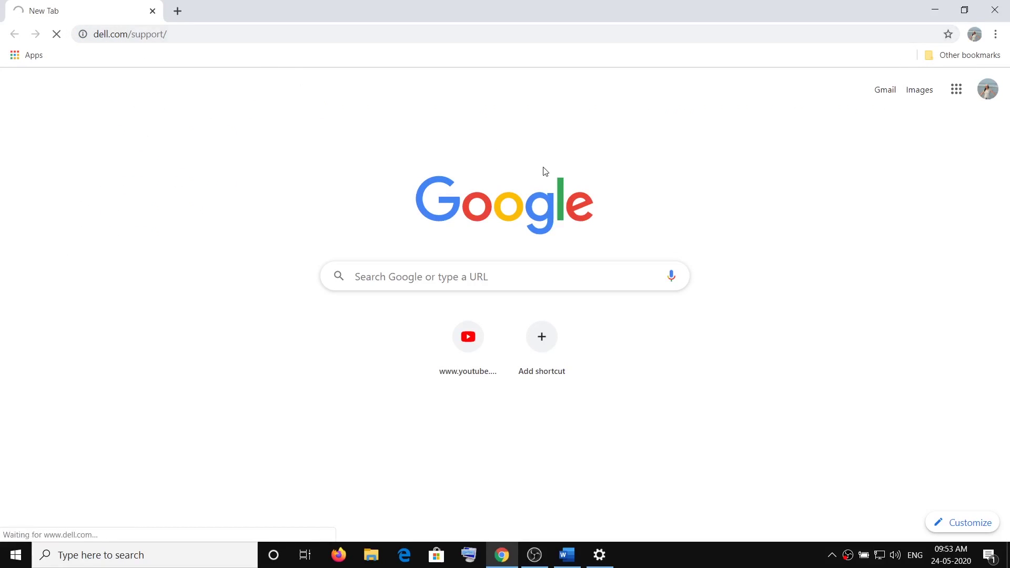
Browse Laptops > Inspiron > 5000 Series to the Inspiron 15 Gaming 5577 support page
{"action": "scroll", "coordinate": [655, 256], "scroll_direction": "down", "scroll_amount": 1}
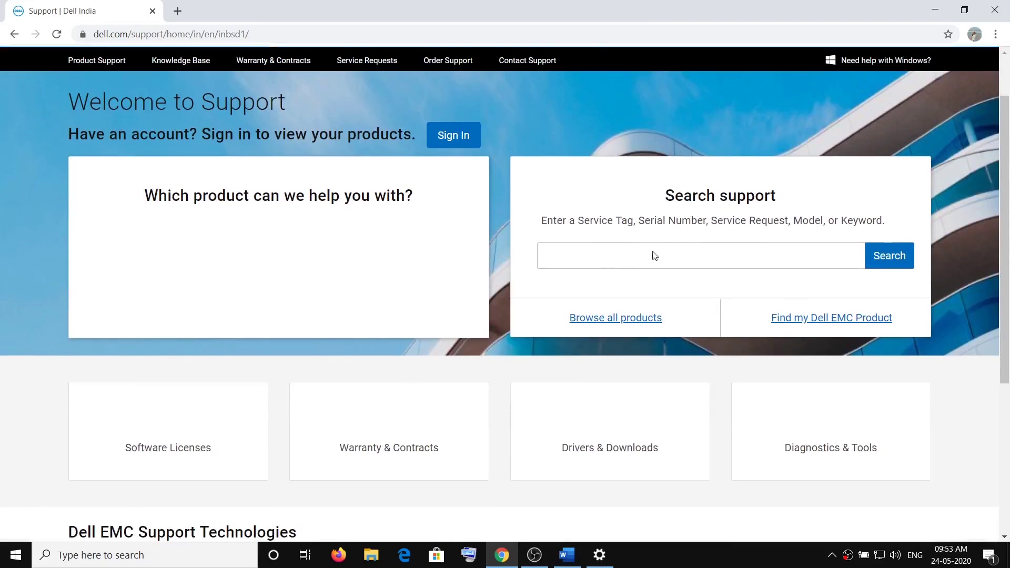
{"action": "scroll", "coordinate": [667, 282], "scroll_direction": "down", "scroll_amount": 2}
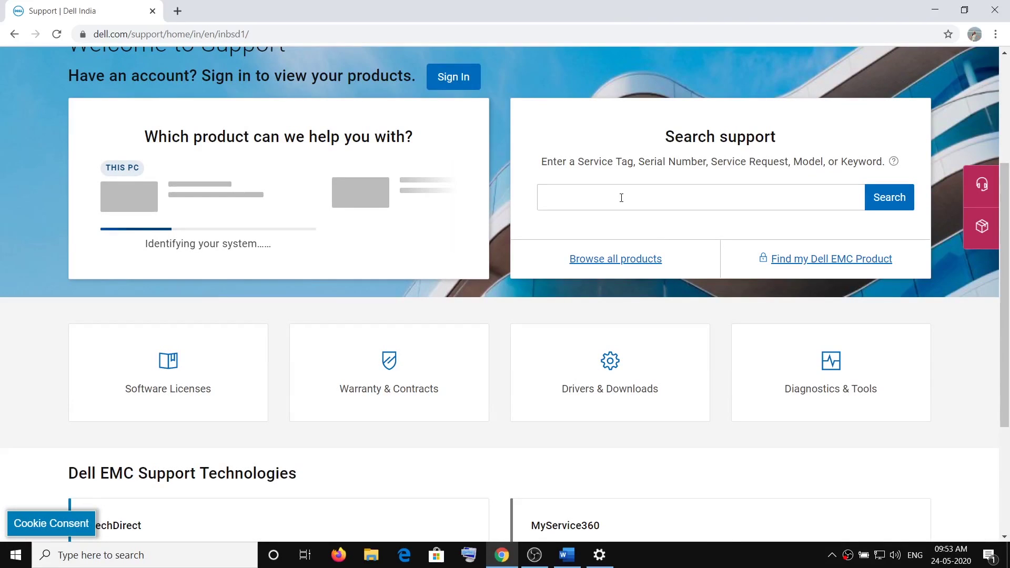
{"action": "left_click", "coordinate": [647, 268]}
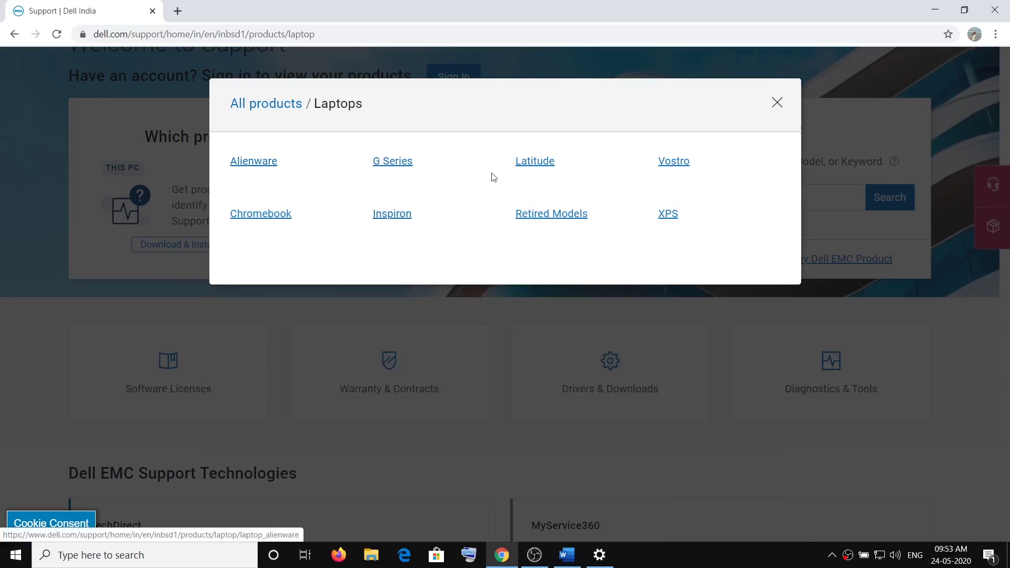
{"action": "left_click", "coordinate": [392, 218]}
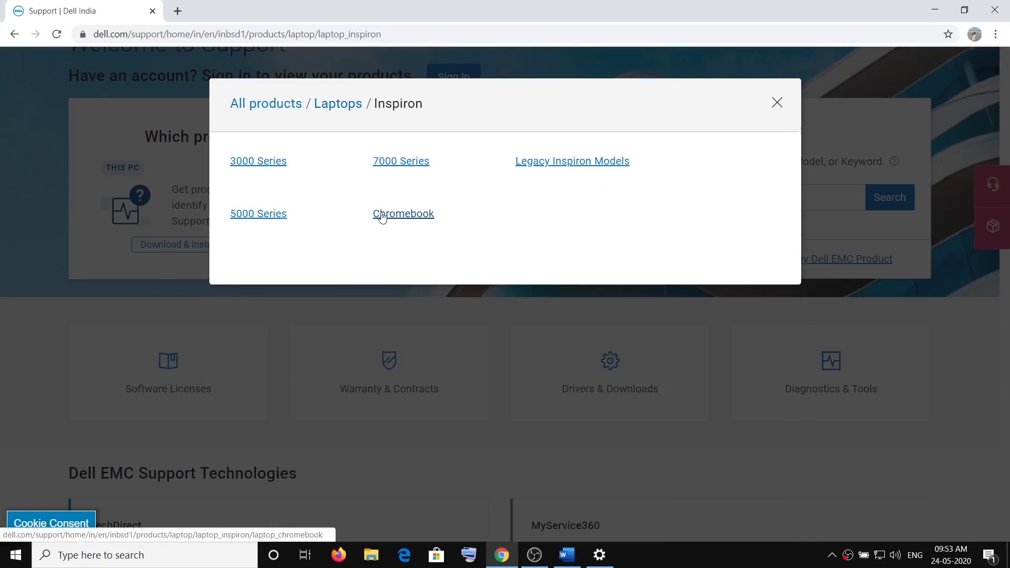
{"action": "left_click", "coordinate": [233, 217]}
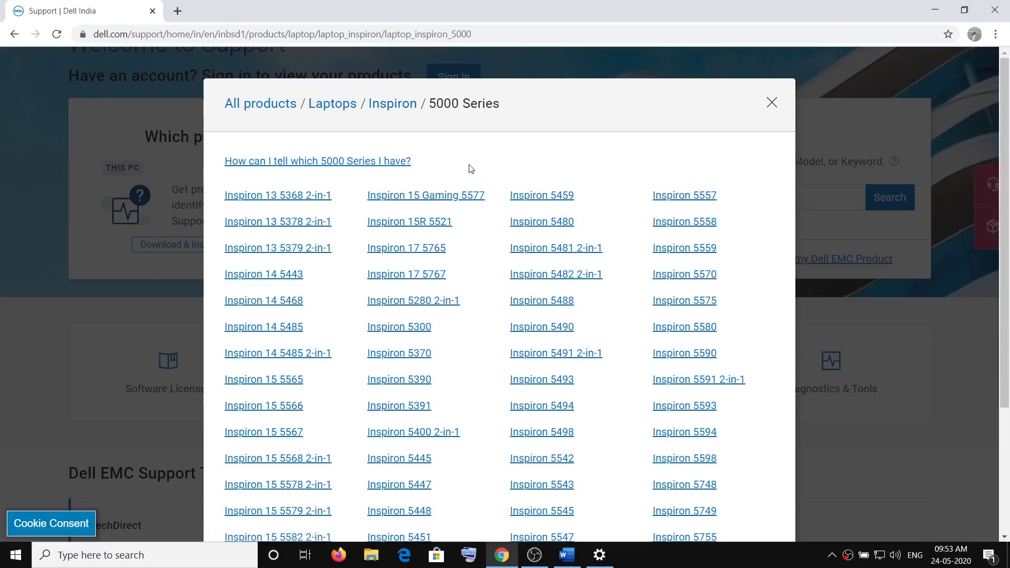
{"action": "left_click", "coordinate": [454, 197]}
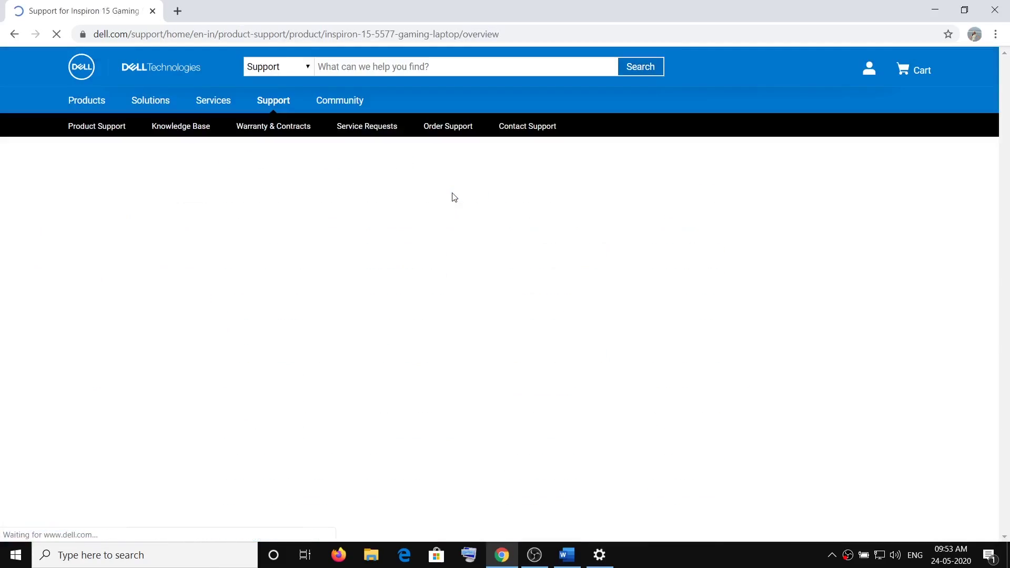
{"action": "scroll", "coordinate": [409, 248], "scroll_direction": "down", "scroll_amount": 2}
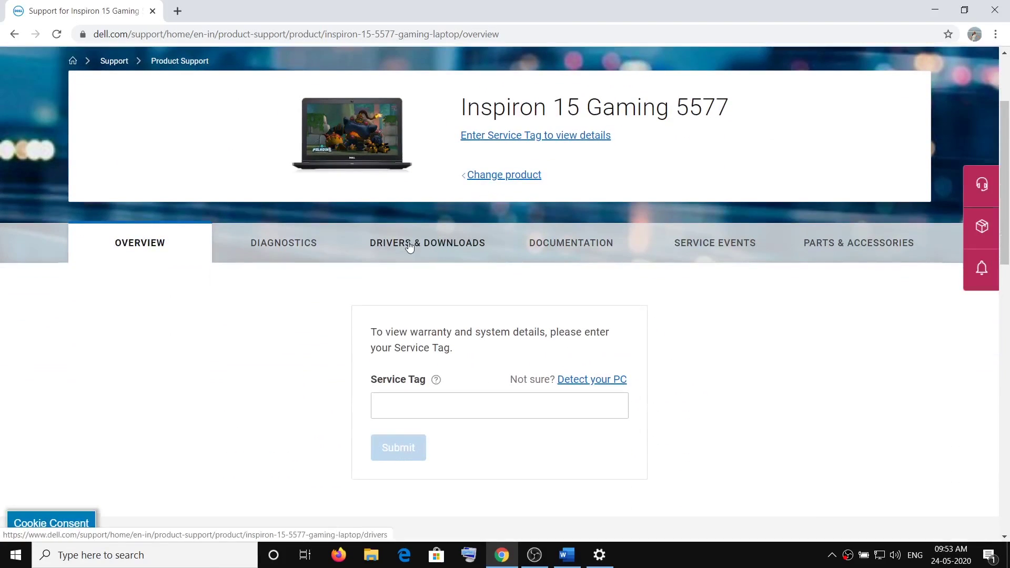
Filter the laptop's drivers to Audio and download the Realtek High Definition Audio Driver
{"action": "left_click", "coordinate": [410, 247]}
{"action": "scroll", "coordinate": [460, 211], "scroll_direction": "down", "scroll_amount": 3}
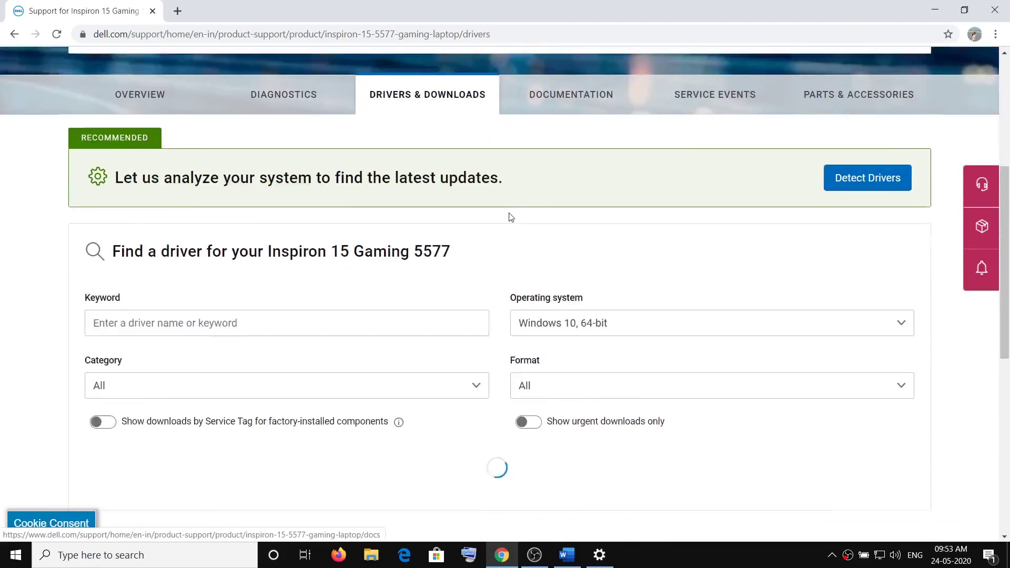
{"action": "scroll", "coordinate": [500, 210], "scroll_direction": "down", "scroll_amount": 4}
{"action": "left_click", "coordinate": [301, 169]}
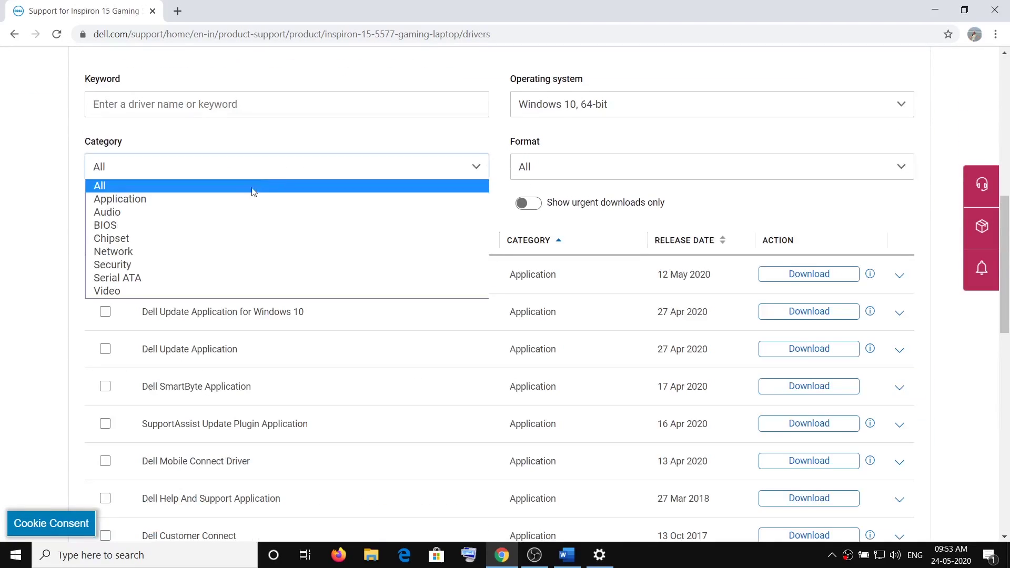
{"action": "left_click", "coordinate": [98, 212]}
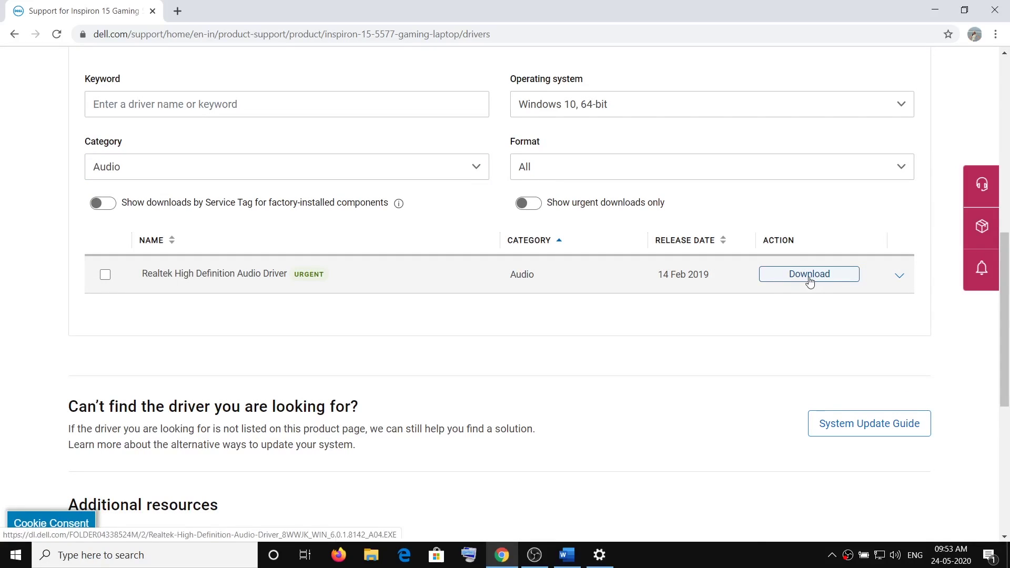
{"action": "left_click", "coordinate": [810, 279]}
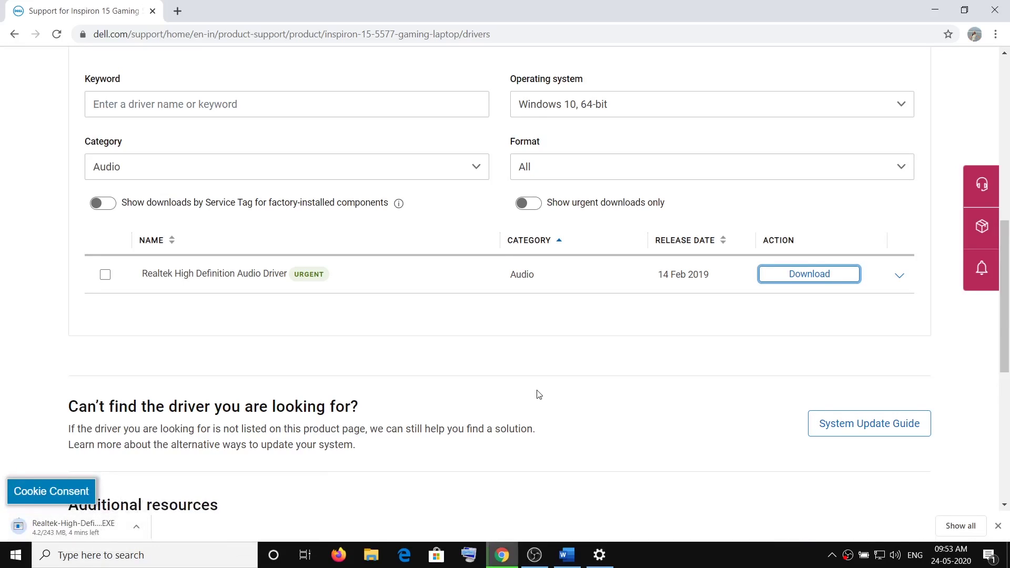
{"action": "scroll", "coordinate": [526, 394], "scroll_direction": "up", "scroll_amount": 15}
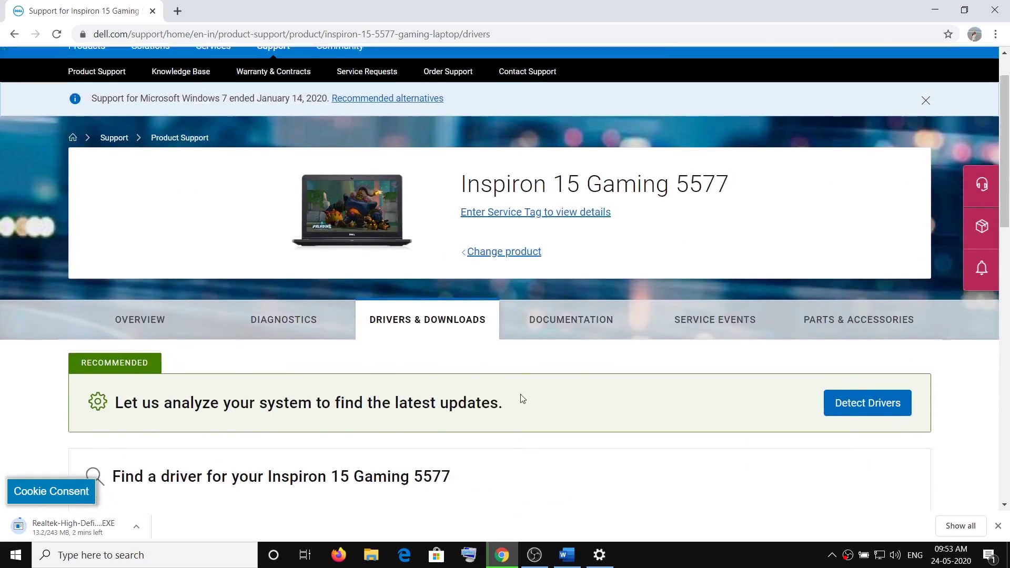
{"action": "scroll", "coordinate": [445, 344], "scroll_direction": "down", "scroll_amount": 2}
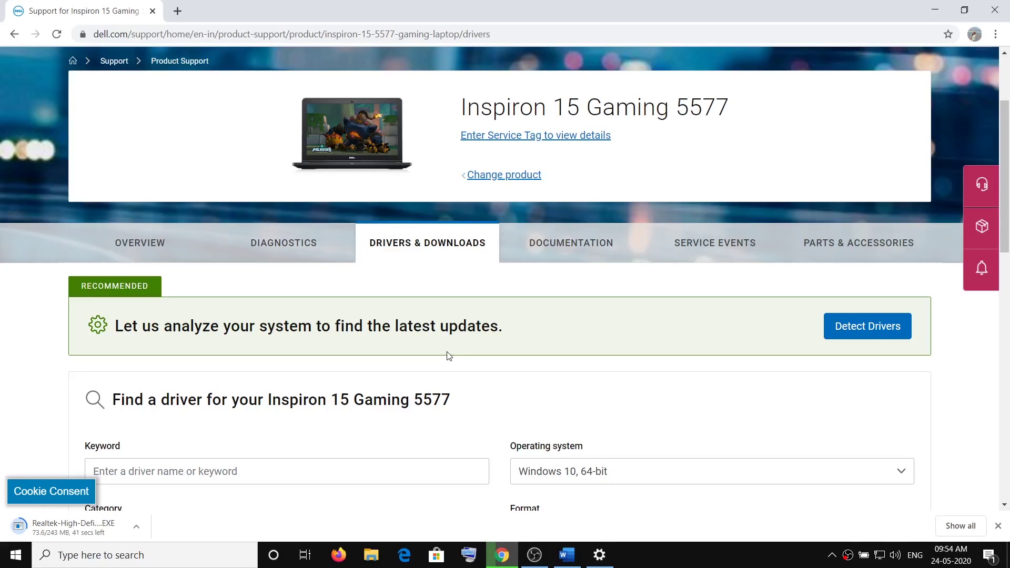
{"action": "left_click", "coordinate": [935, 9]}
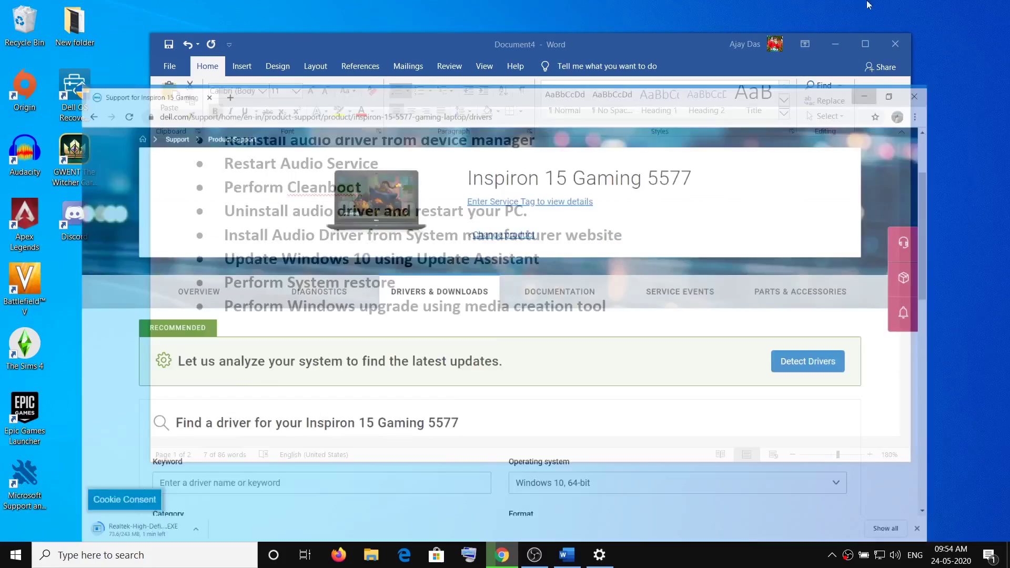
{"action": "left_click_drag", "start_coordinate": [623, 235], "coordinate": [225, 235]}
{"action": "left_click", "coordinate": [547, 260]}
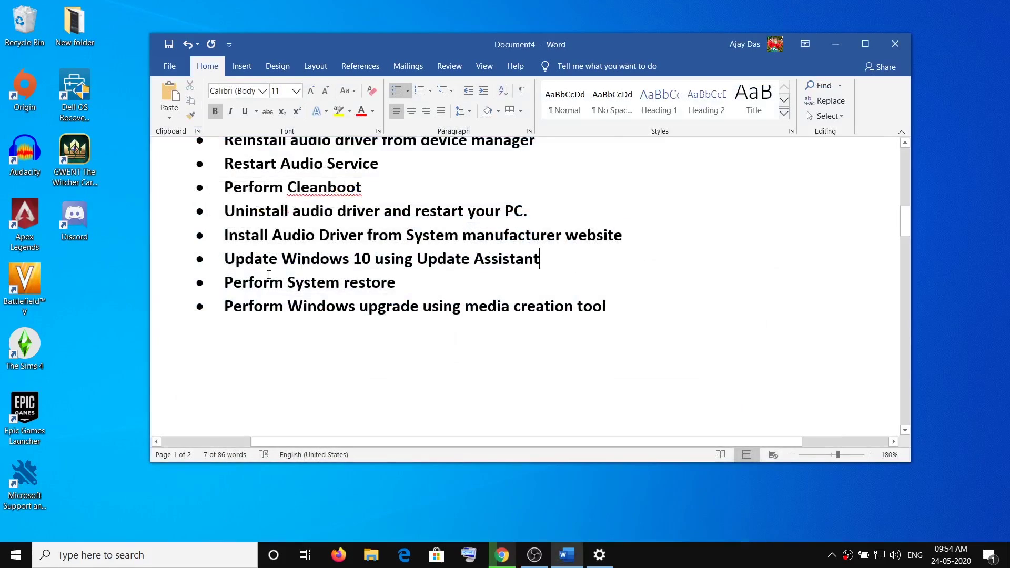
{"action": "left_click_drag", "start_coordinate": [302, 257], "coordinate": [576, 258]}
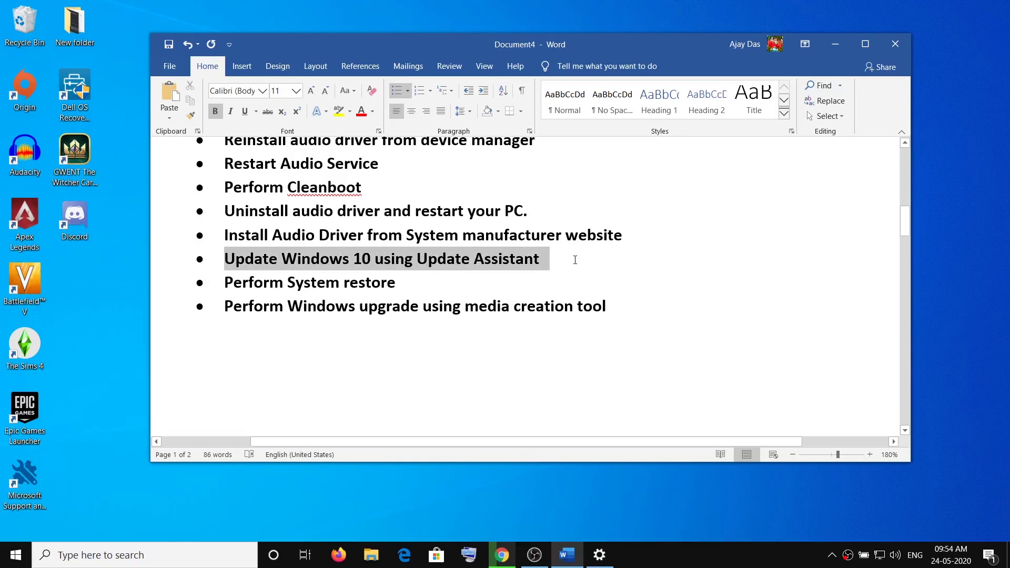
{"action": "left_click", "coordinate": [502, 554]}
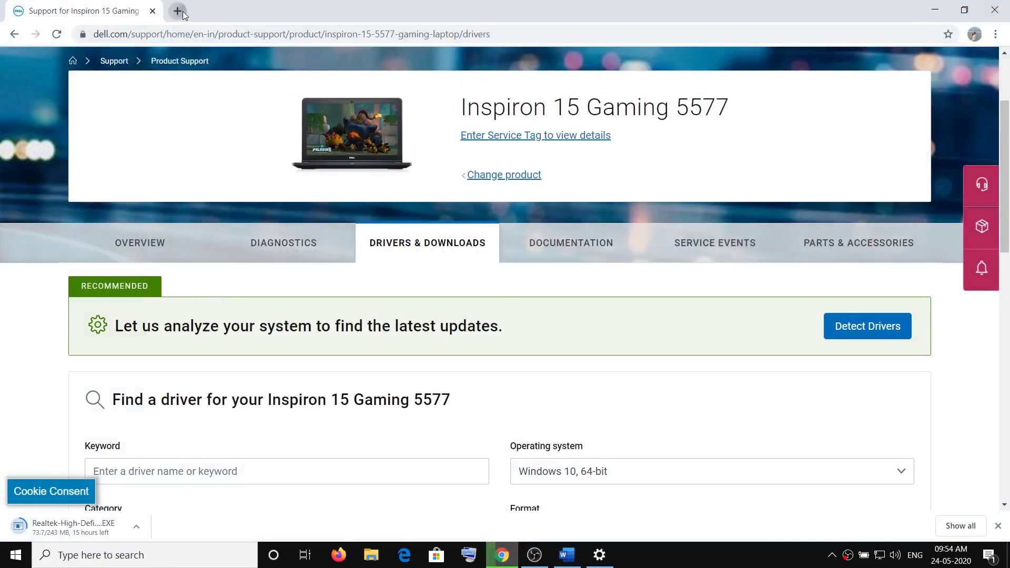
Search 'media creation tool' in a new tab and open Microsoft's Download Windows 10 result
{"action": "left_click", "coordinate": [177, 10]}
{"action": "left_click", "coordinate": [180, 35]}
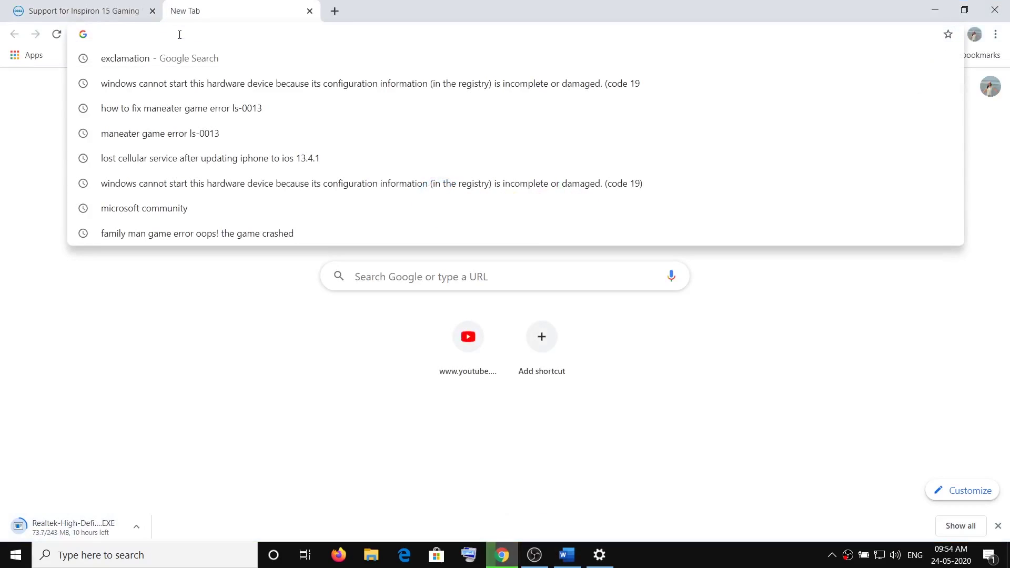
{"action": "type", "text": "media"}
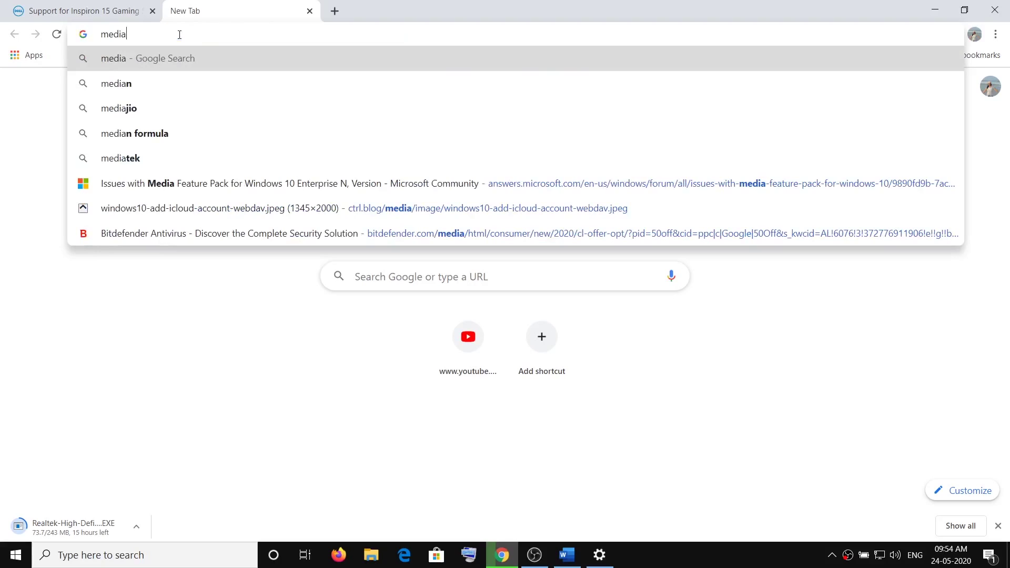
{"action": "type", "text": " creation "}
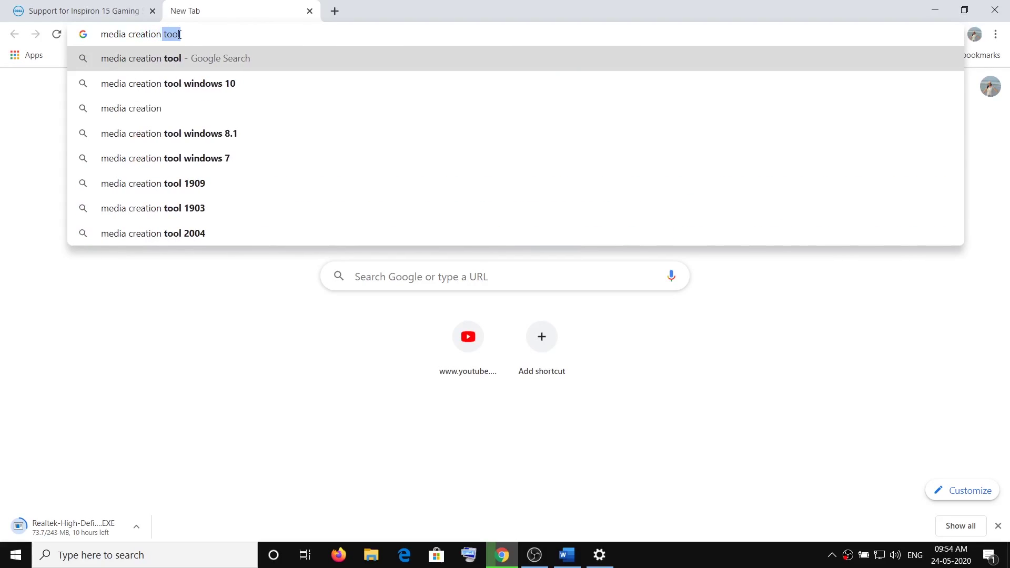
{"action": "type", "text": "tool"}
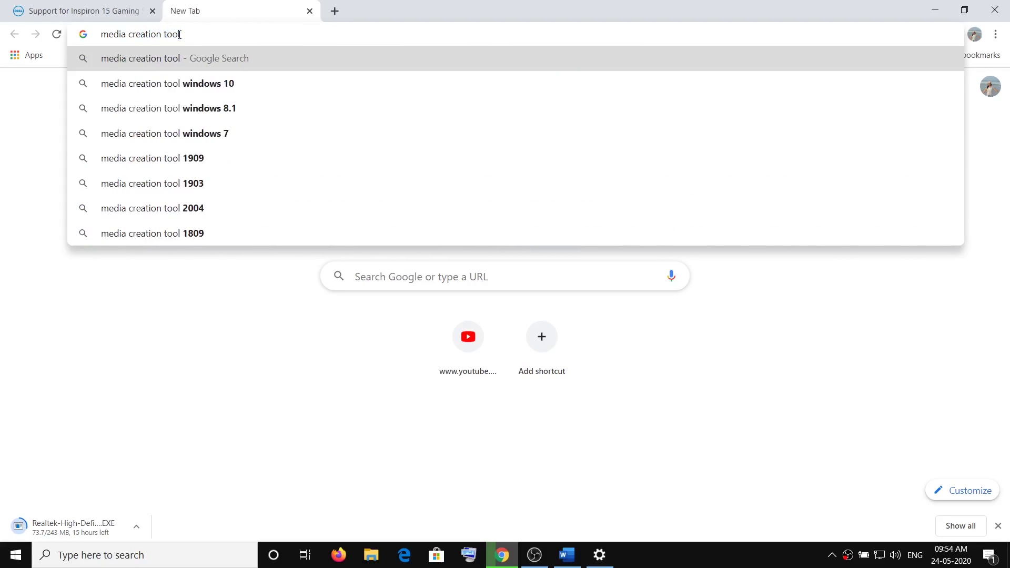
{"action": "left_click_drag", "start_coordinate": [206, 30], "coordinate": [78, 36]}
{"action": "left_click", "coordinate": [195, 33]}
{"action": "key", "text": "Return"}
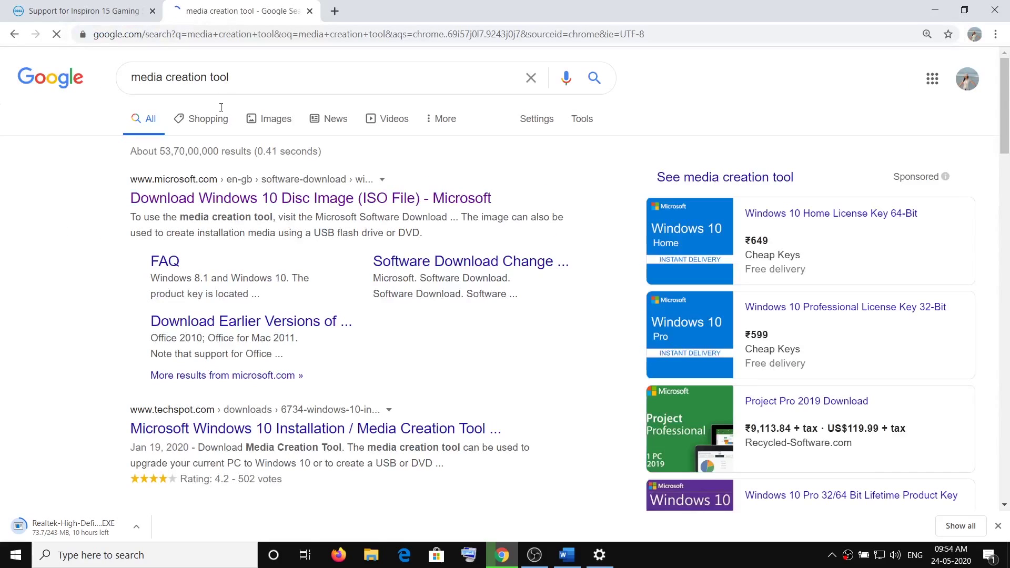
{"action": "left_click_drag", "start_coordinate": [229, 78], "coordinate": [97, 69]}
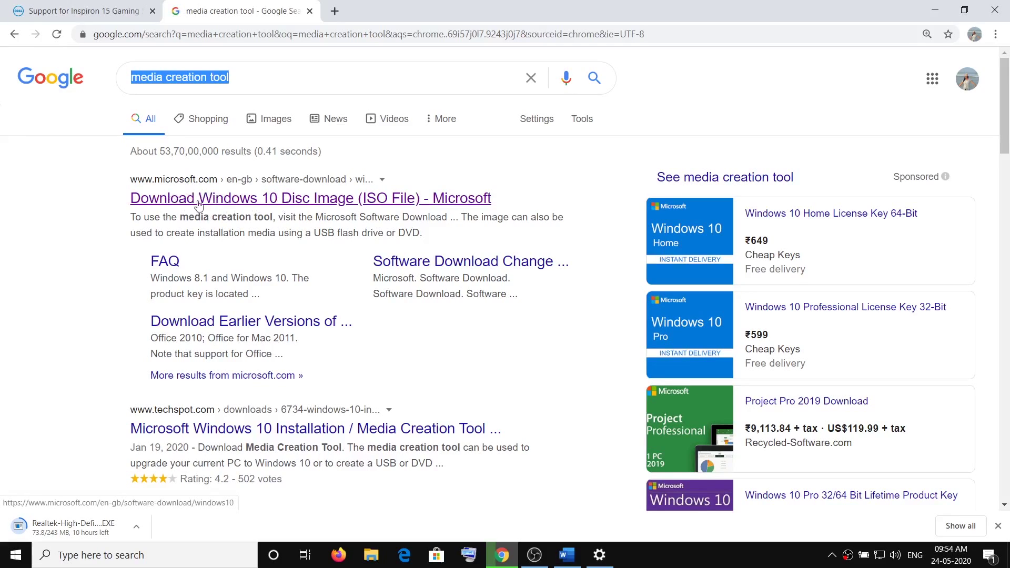
{"action": "left_click", "coordinate": [347, 201]}
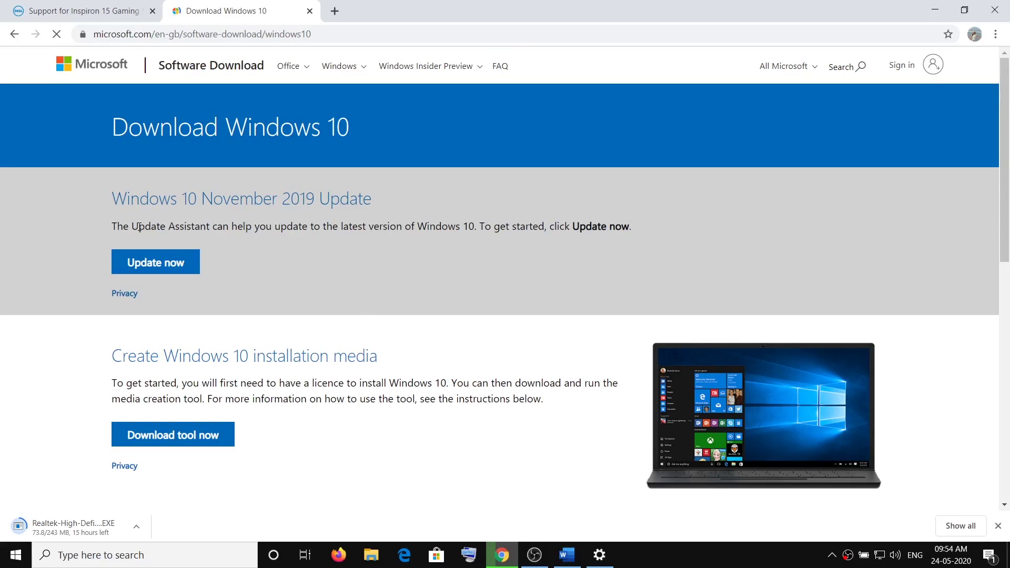
Download and run Windows10Upgrade.exe via Update now, then exit once Windows is reported up to date
{"action": "left_click_drag", "start_coordinate": [201, 232], "coordinate": [132, 227]}
{"action": "left_click", "coordinate": [151, 262]}
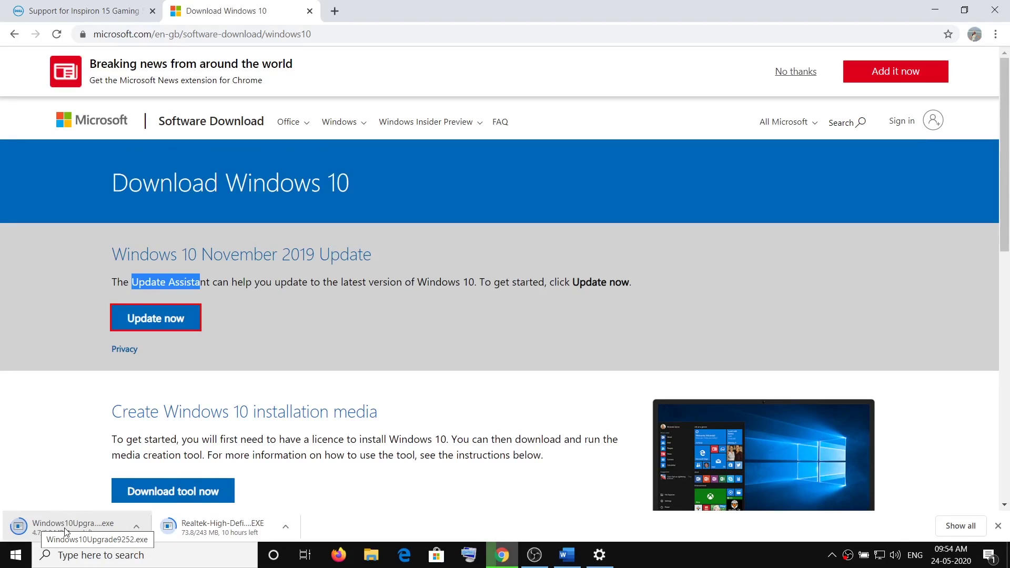
{"action": "left_click", "coordinate": [67, 529]}
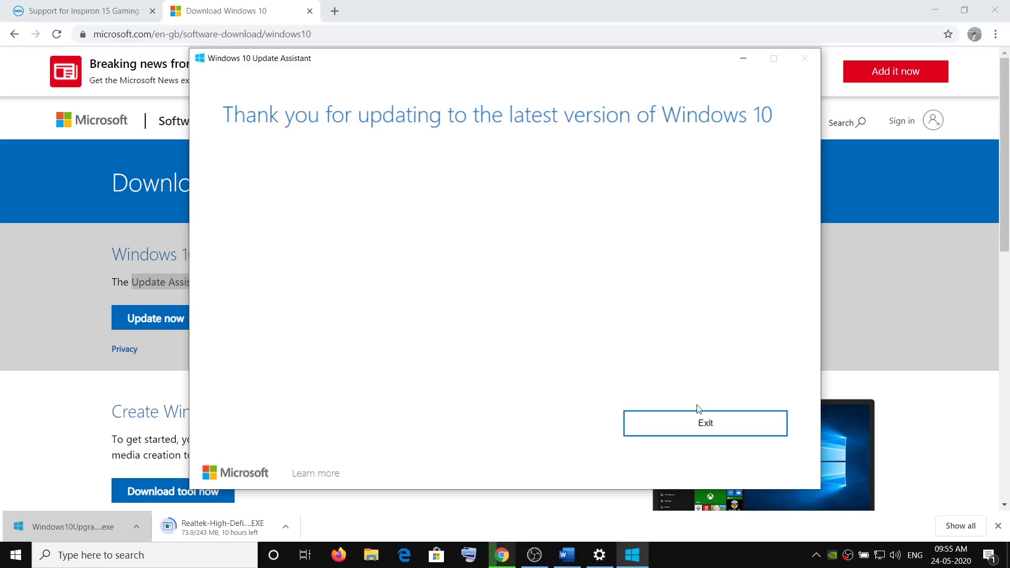
{"action": "left_click", "coordinate": [694, 425]}
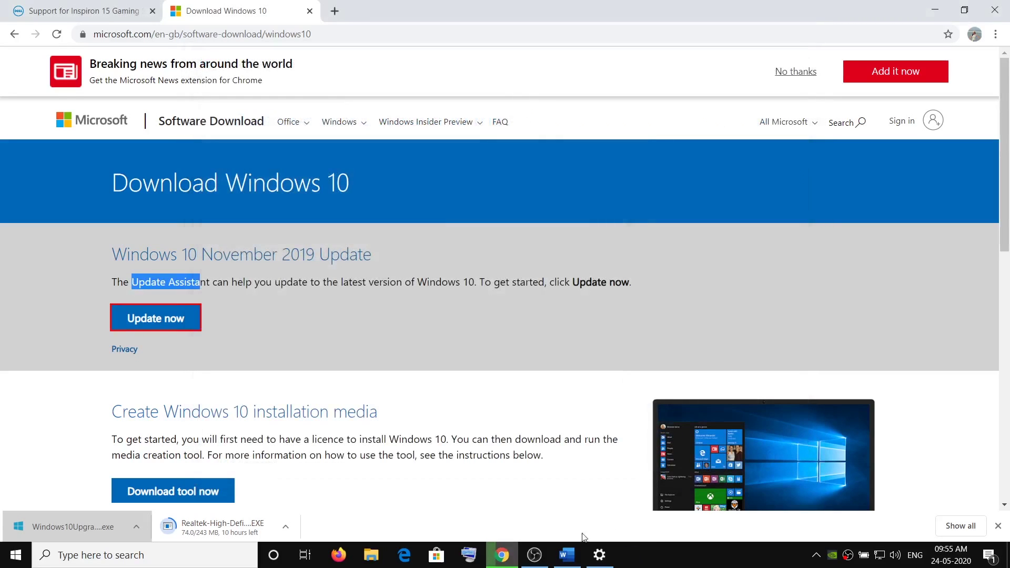
Back in the Word checklist, highlight the 'Perform System restore' item
{"action": "left_click", "coordinate": [567, 556]}
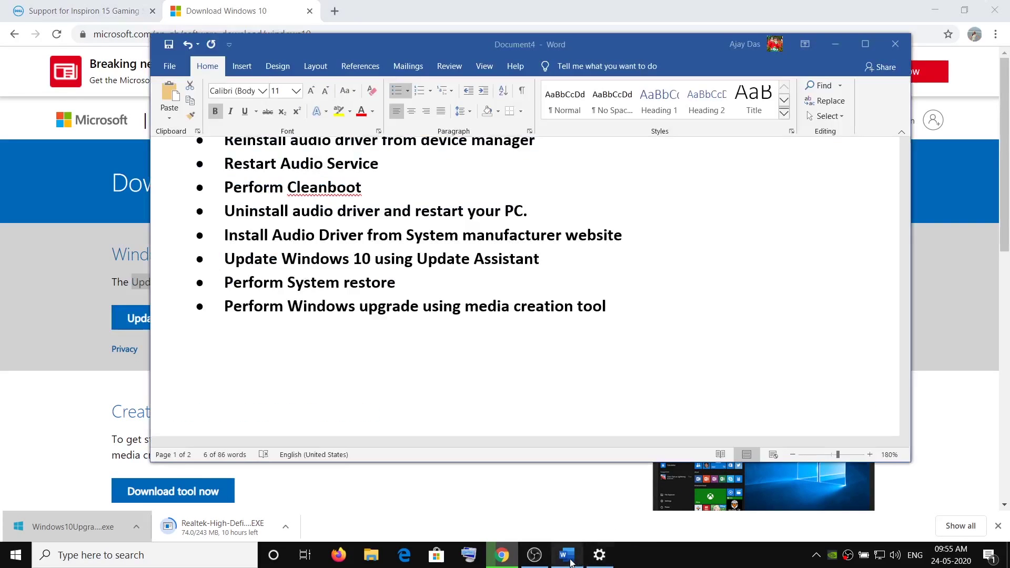
{"action": "triple_click", "coordinate": [276, 259]}
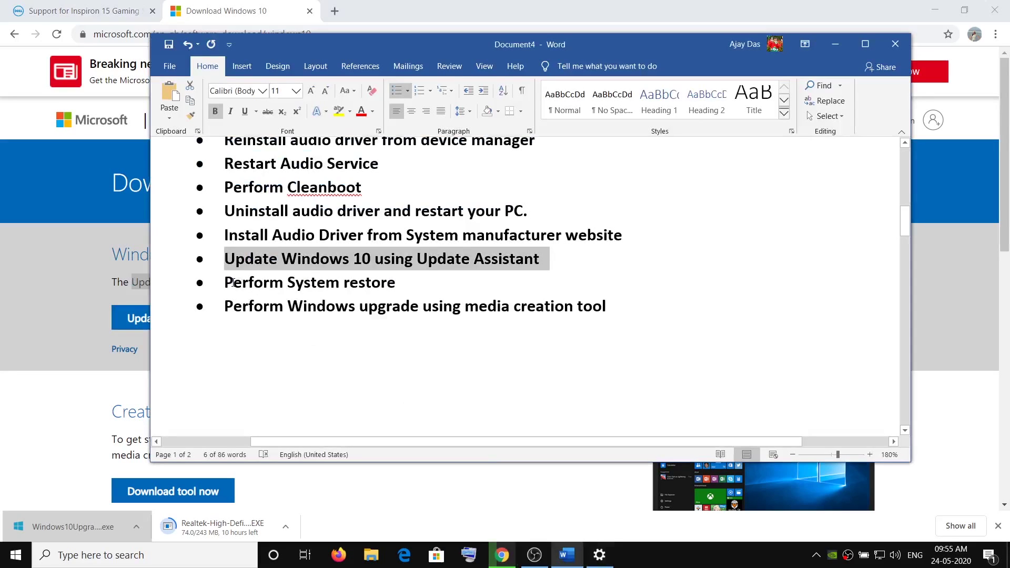
{"action": "left_click_drag", "start_coordinate": [234, 282], "coordinate": [407, 282]}
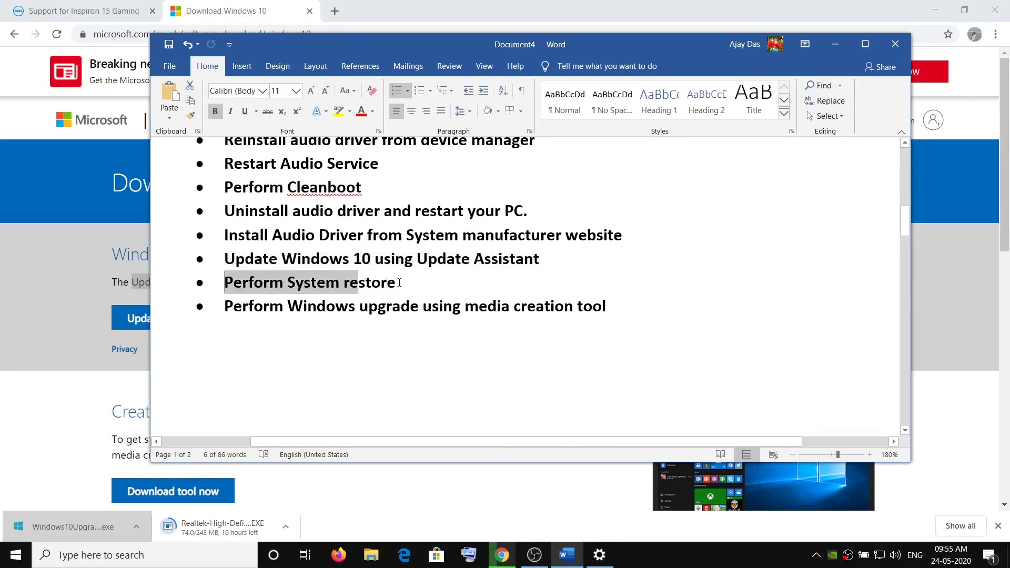
Search 'system restore' and open Create a restore point to show System Protection
{"action": "left_click", "coordinate": [203, 560]}
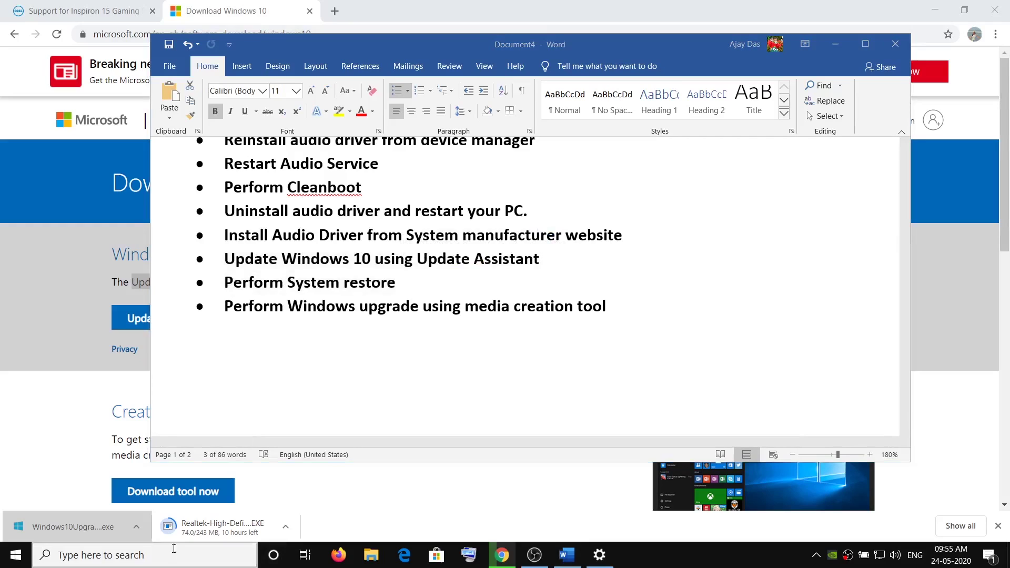
{"action": "type", "text": "syste"}
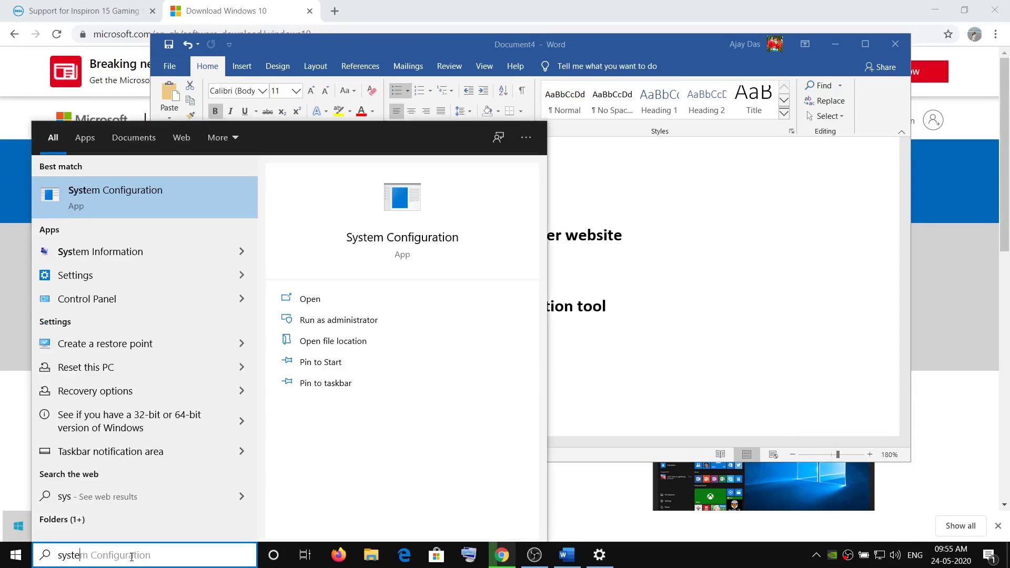
{"action": "type", "text": "m restore"}
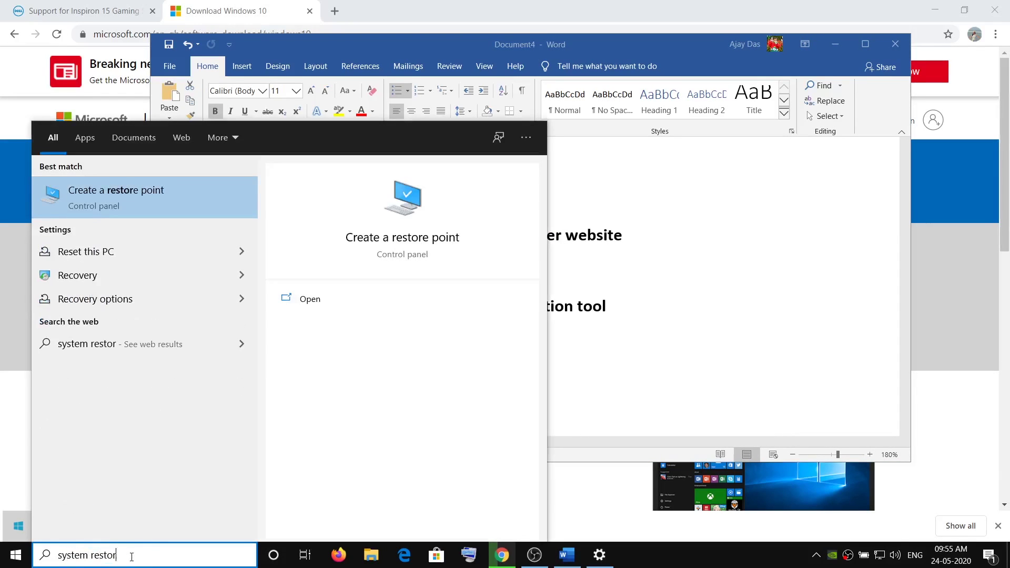
{"action": "left_click", "coordinate": [150, 194]}
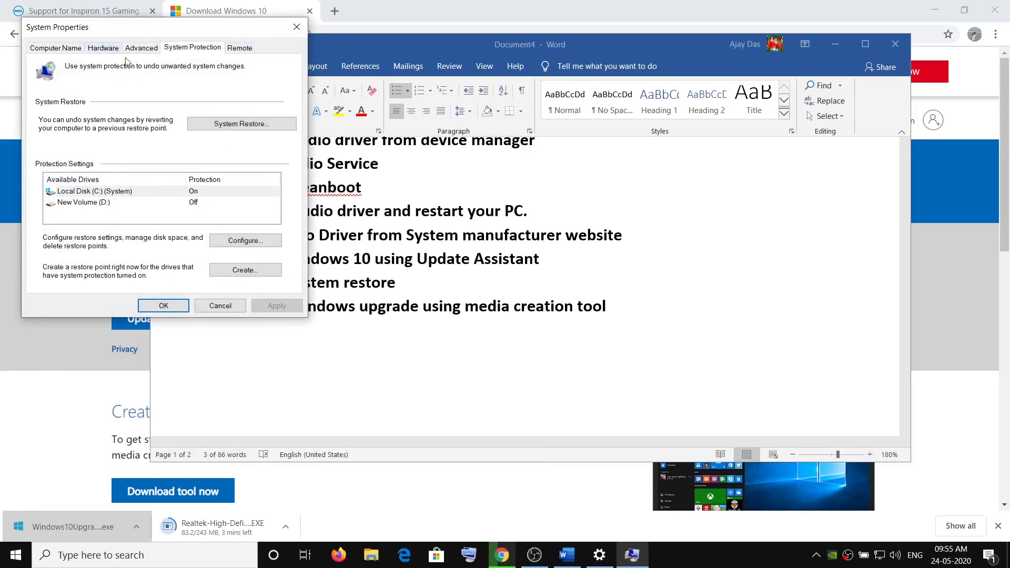
{"action": "left_click", "coordinate": [197, 128]}
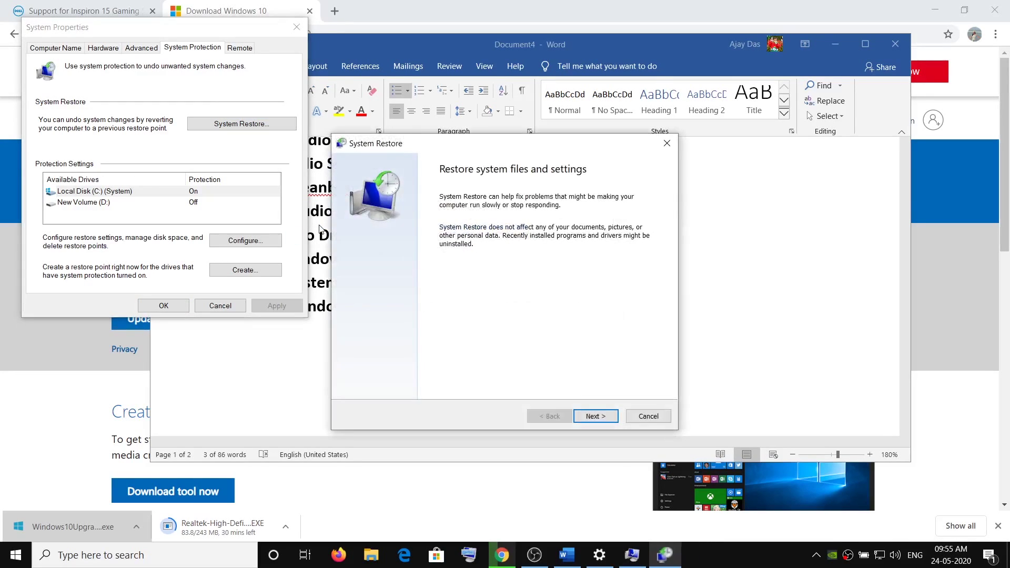
{"action": "left_click", "coordinate": [590, 417]}
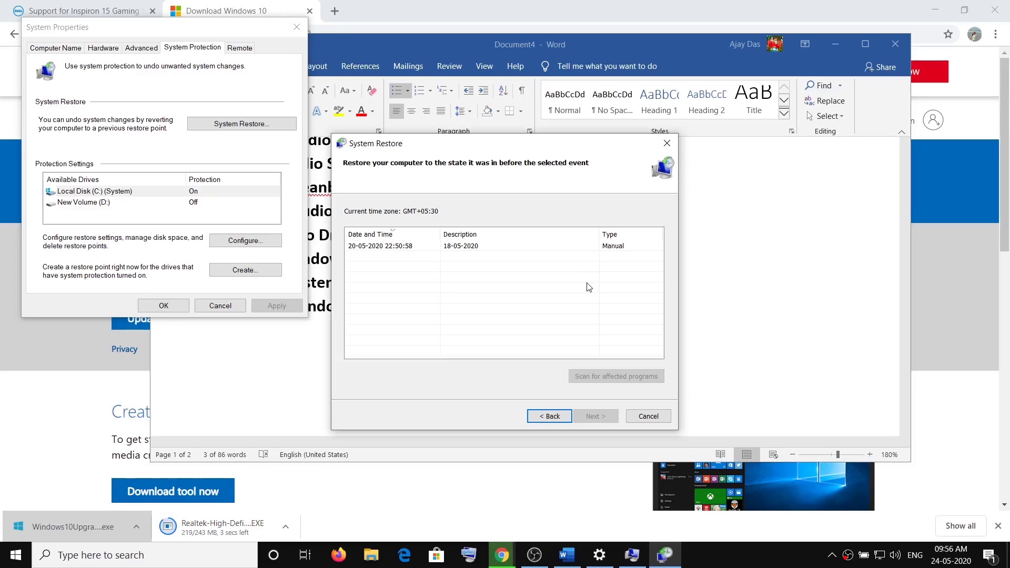
{"action": "left_click", "coordinate": [450, 246]}
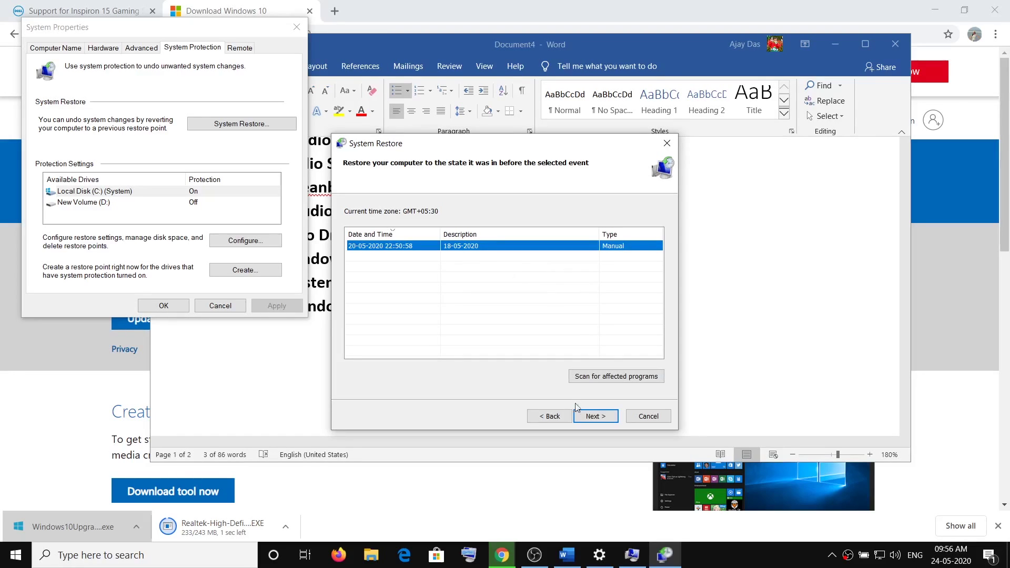
{"action": "left_click", "coordinate": [592, 419]}
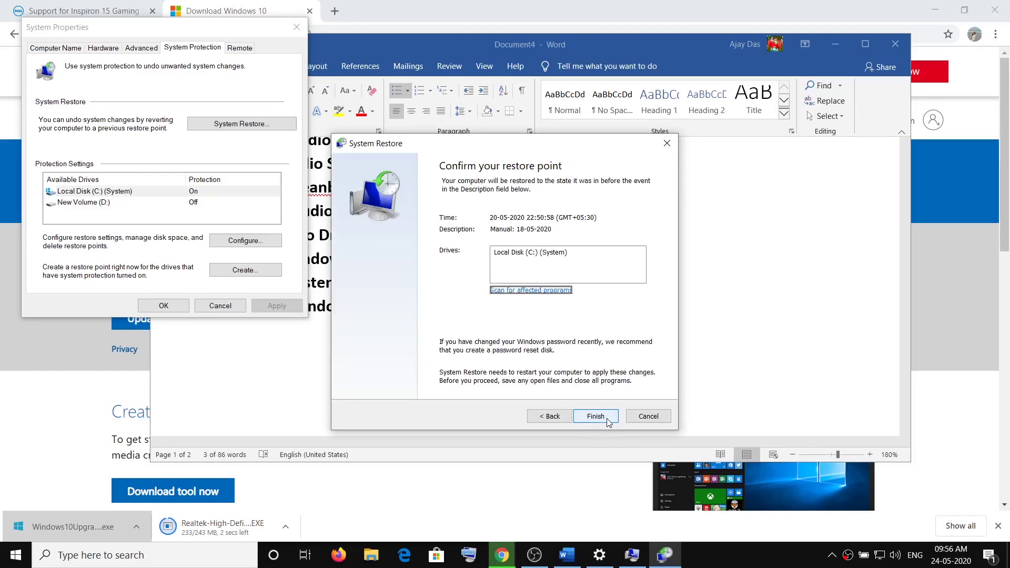